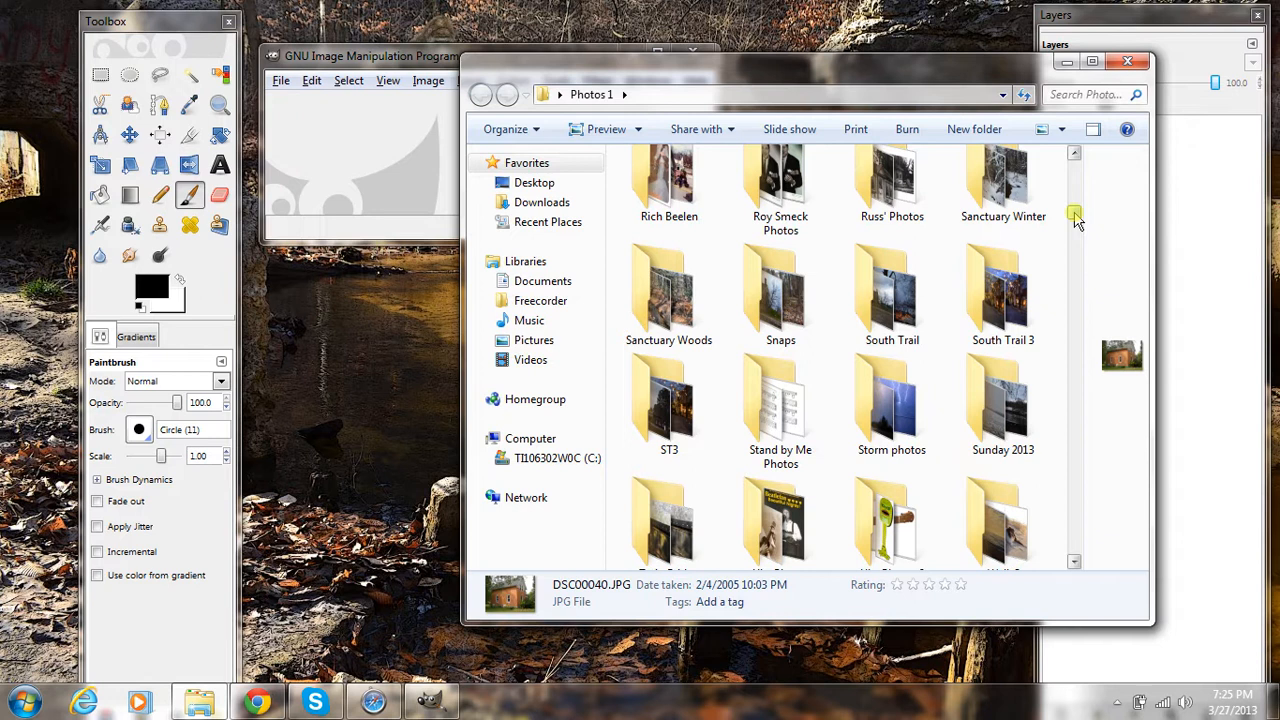
Open DSC00040.JPG from the Photos 1 folder in GIMP and add the Deluxe-Decomposed-Zombie-Teen-Costume image as a layer above it.
{"action": "left_click_drag", "start_coordinate": [1074, 216], "coordinate": [1096, 389]}
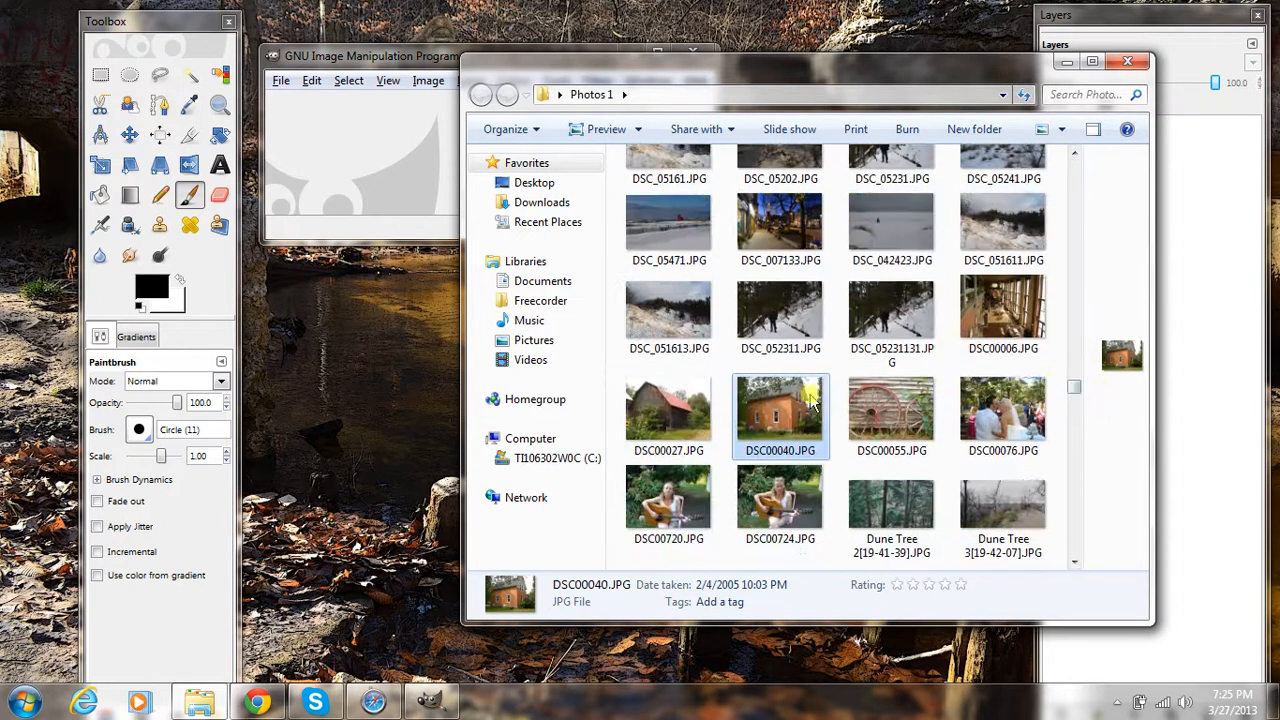
{"action": "left_click_drag", "start_coordinate": [772, 418], "coordinate": [362, 145]}
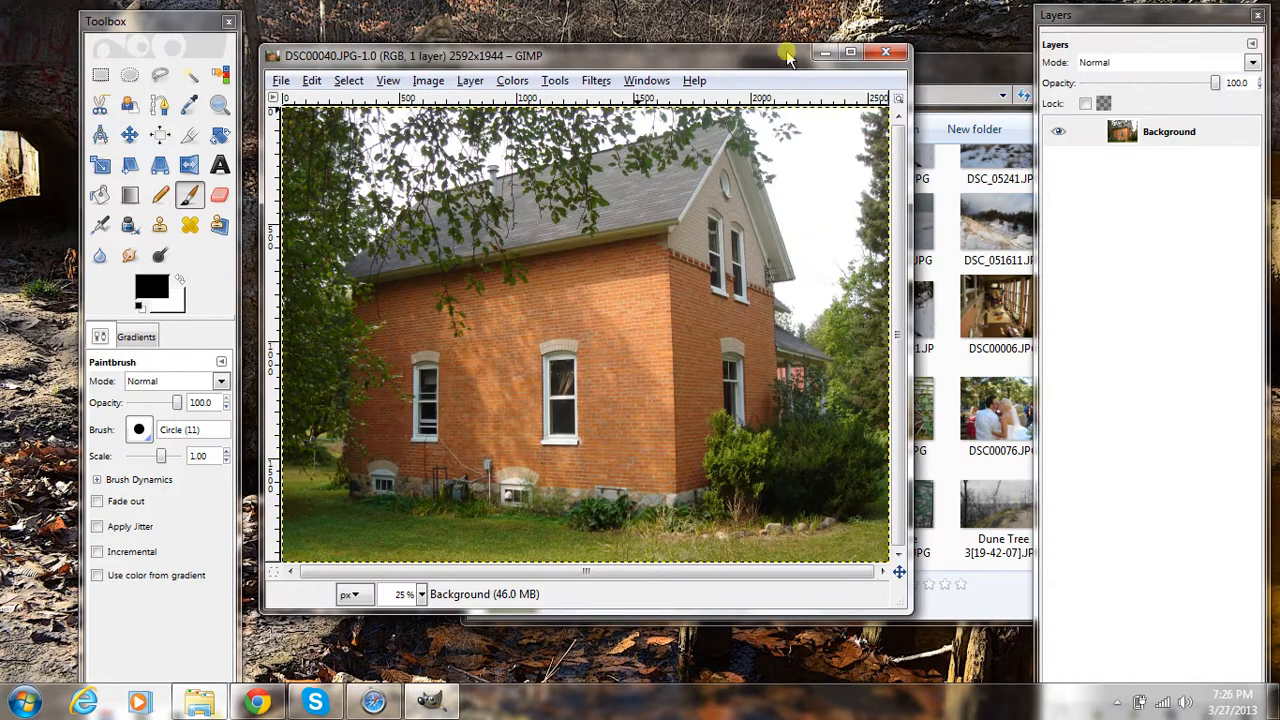
{"action": "left_click", "coordinate": [943, 80]}
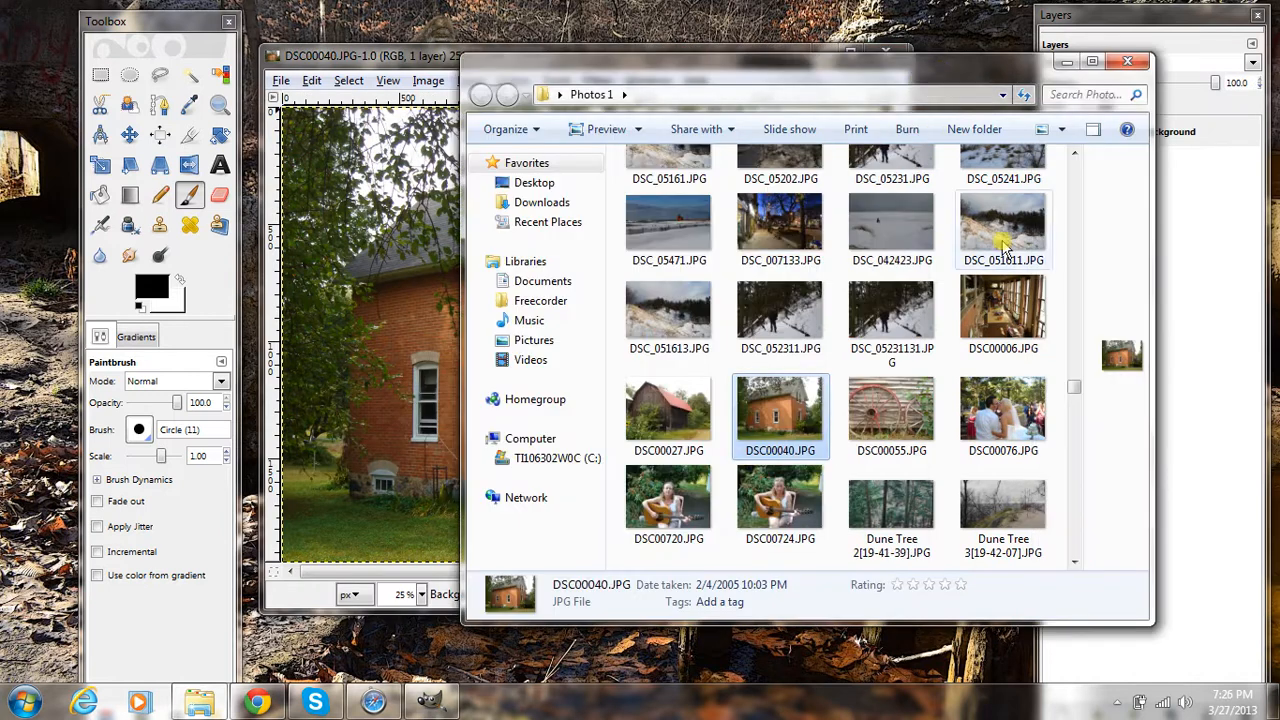
{"action": "left_click_drag", "start_coordinate": [1075, 397], "coordinate": [1073, 567]}
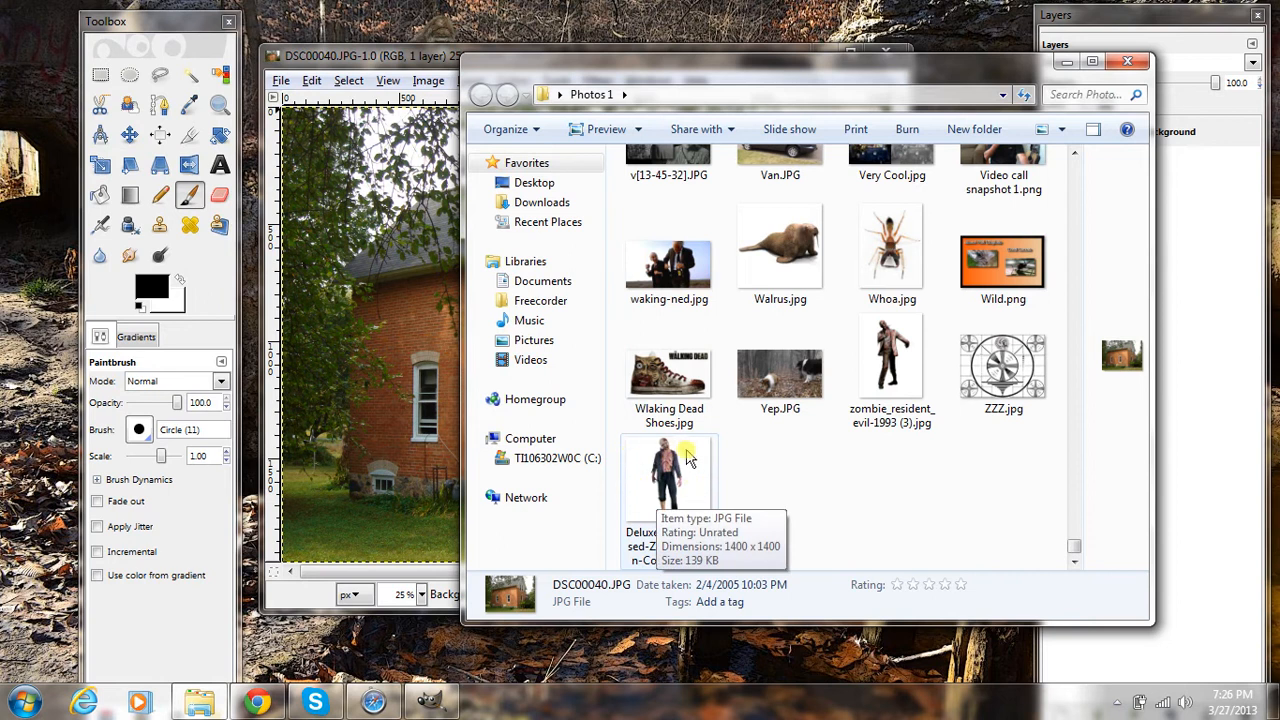
{"action": "left_click", "coordinate": [665, 477]}
{"action": "left_click_drag", "start_coordinate": [665, 477], "coordinate": [405, 384]}
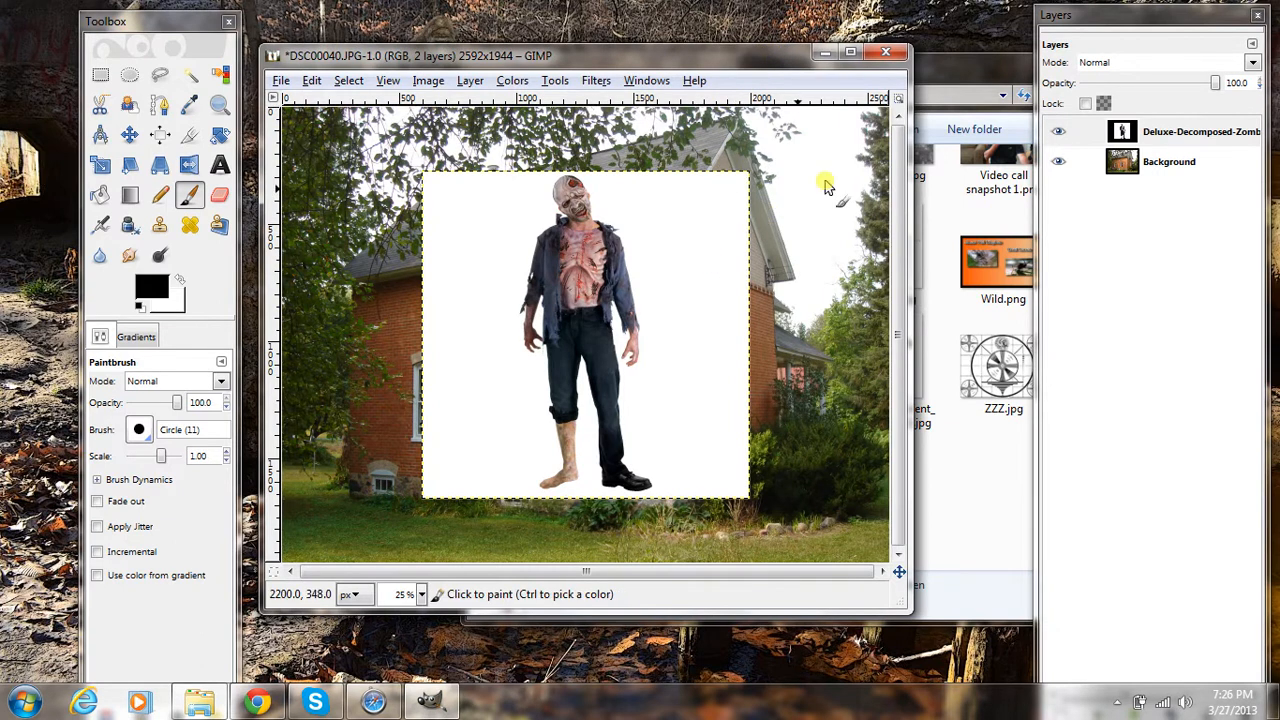
Add an alpha channel to the zombie layer.
{"action": "left_click", "coordinate": [1160, 140]}
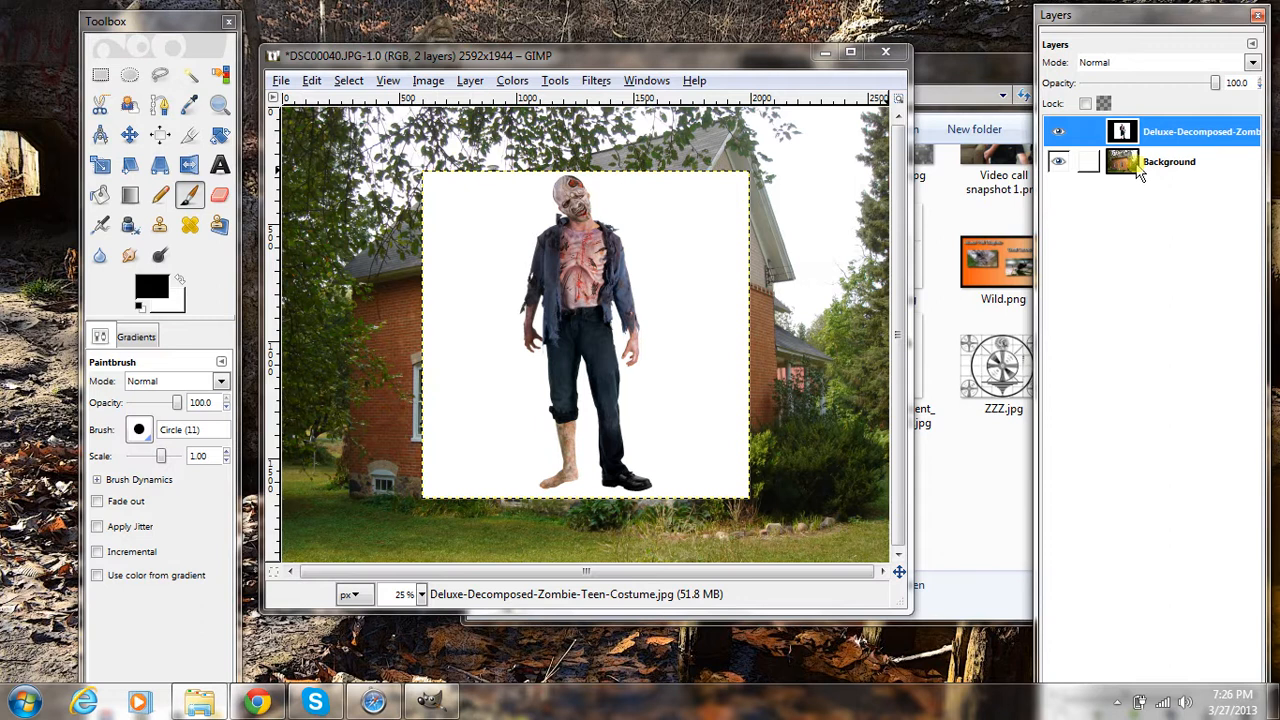
{"action": "left_click", "coordinate": [1141, 168]}
{"action": "left_click", "coordinate": [1163, 135]}
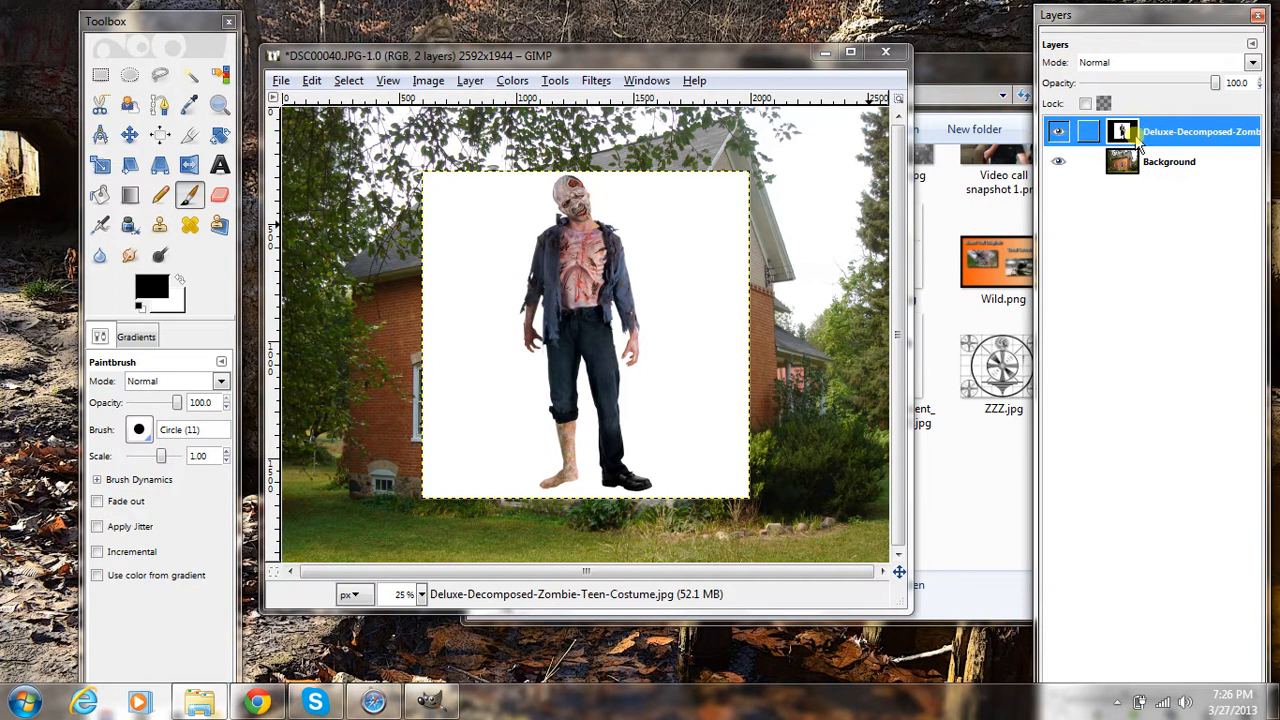
{"action": "right_click", "coordinate": [1145, 140]}
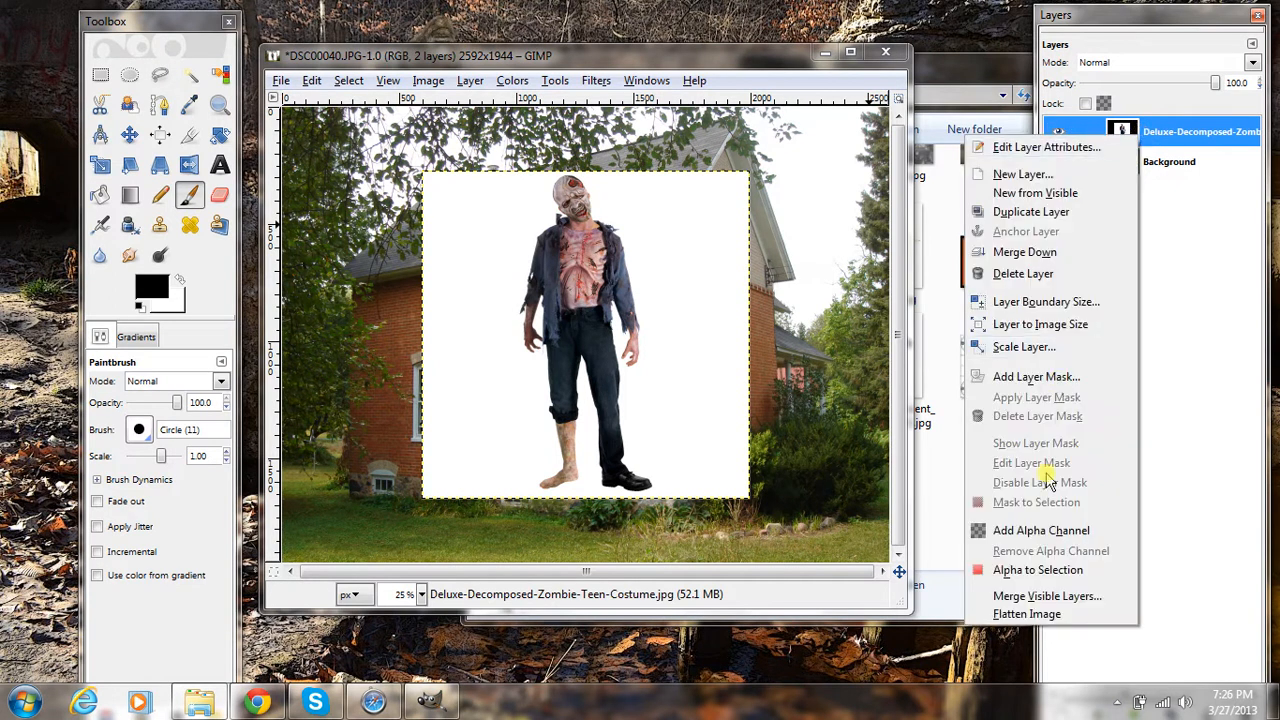
{"action": "left_click", "coordinate": [1030, 538]}
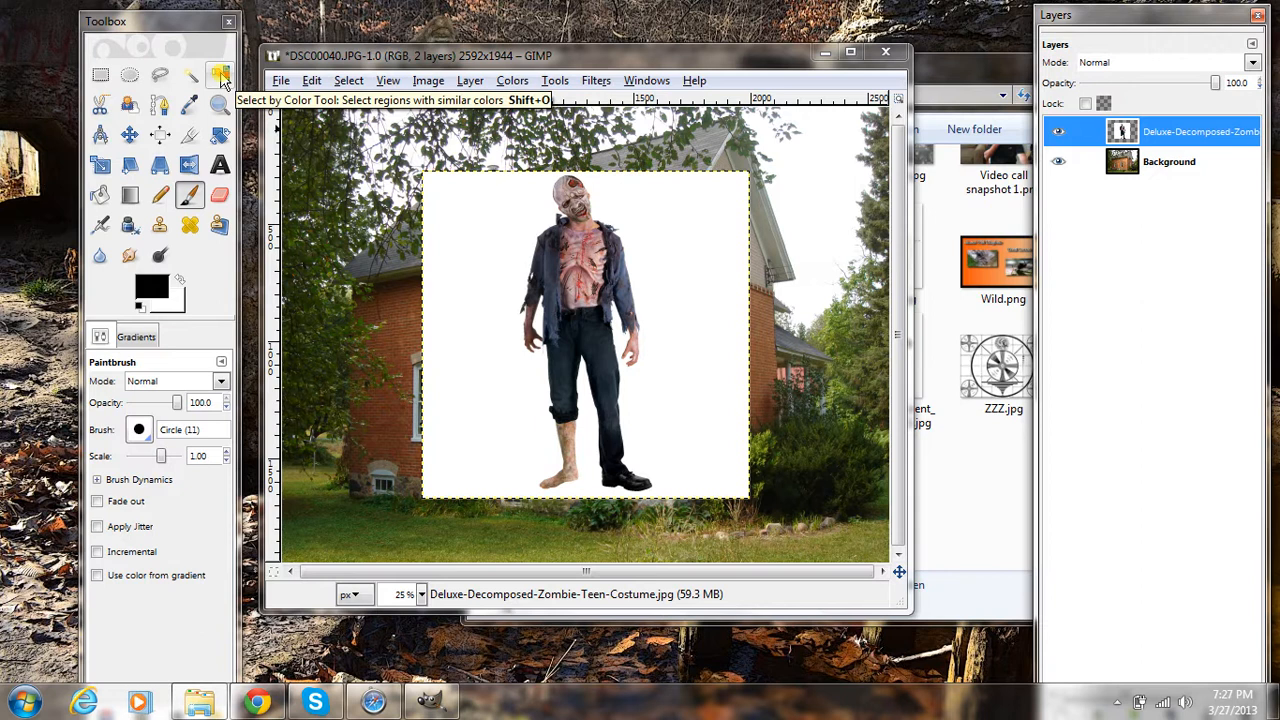
Select the zombie layer's white background by color, delete it and clear the selection.
{"action": "left_click", "coordinate": [221, 77]}
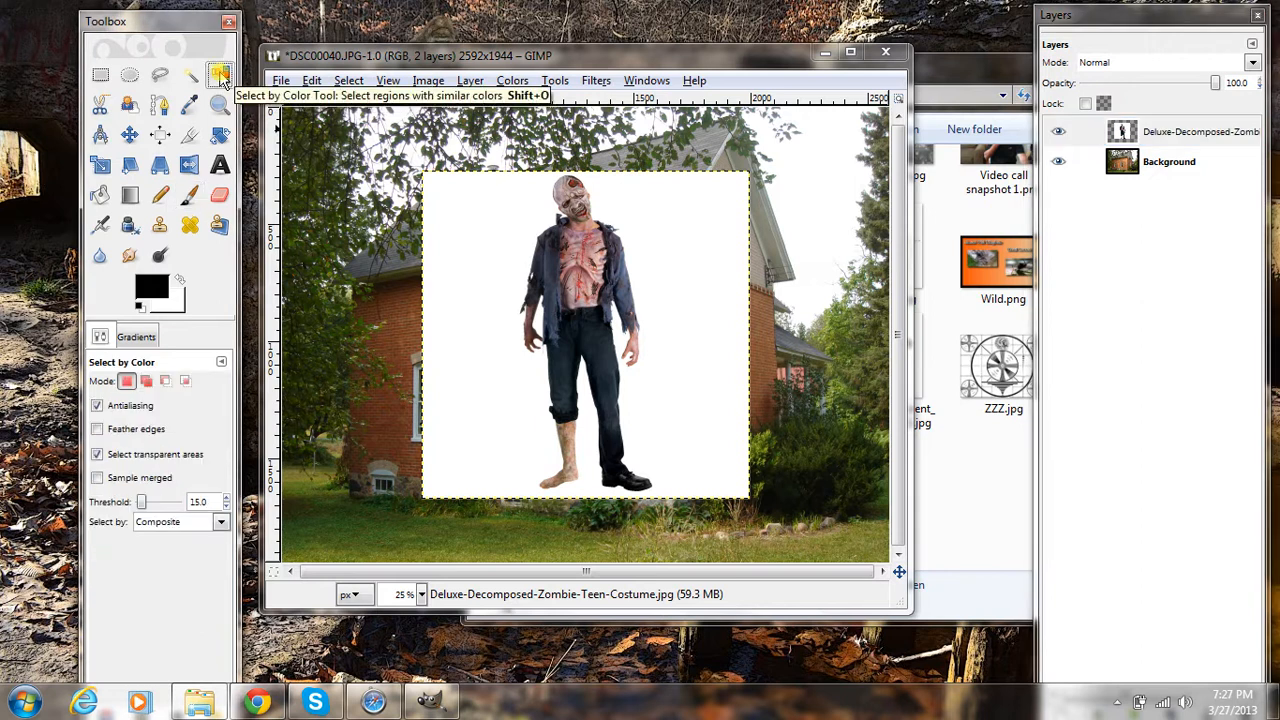
{"action": "left_click", "coordinate": [484, 412]}
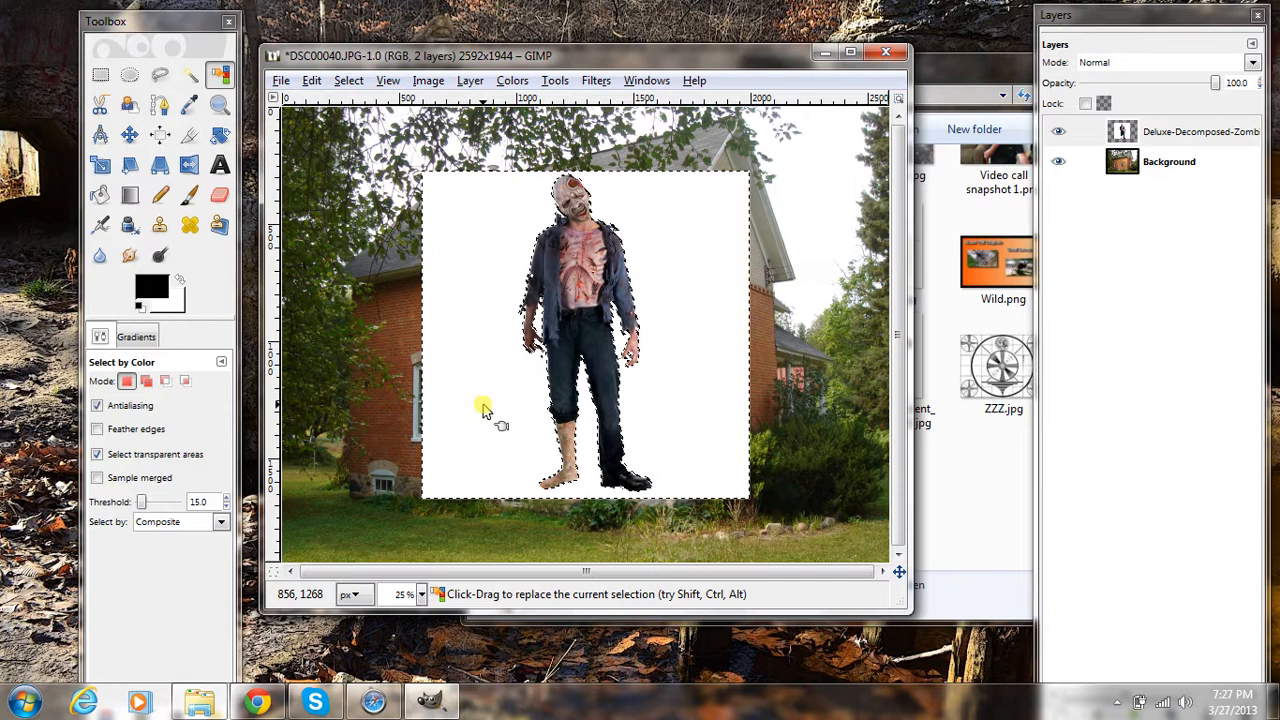
{"action": "key", "text": "Delete"}
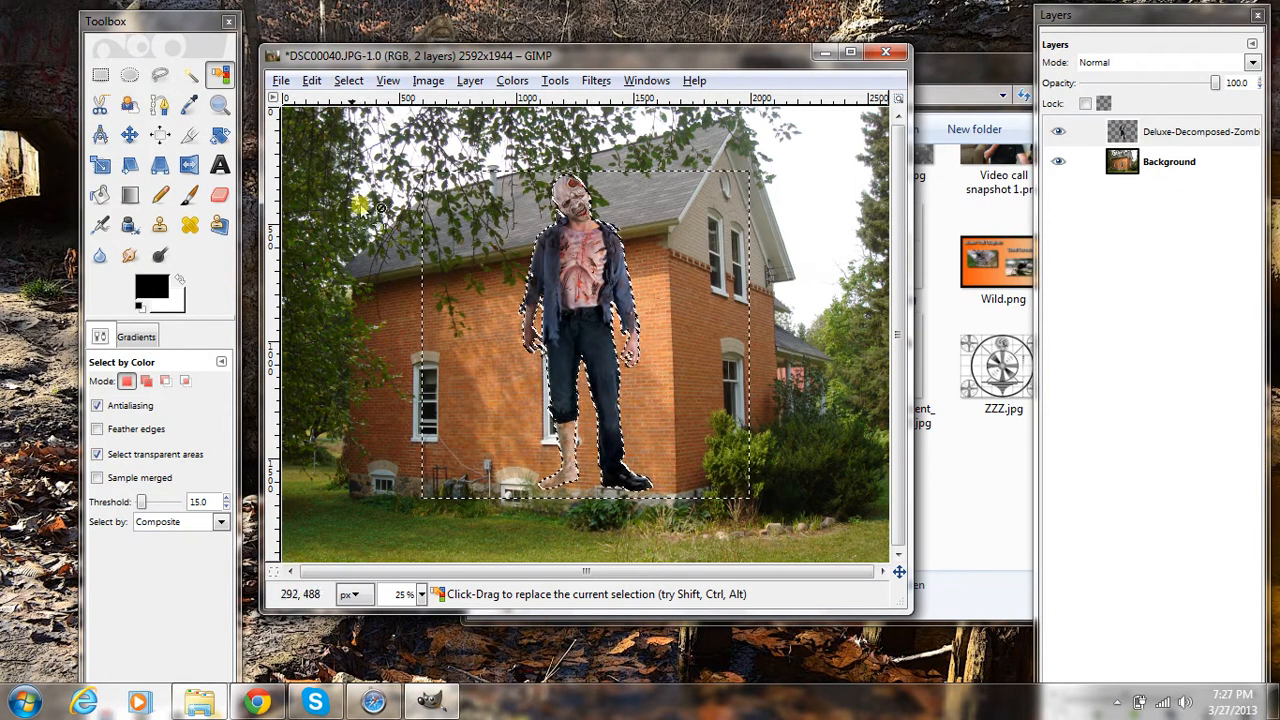
{"action": "left_click", "coordinate": [349, 84]}
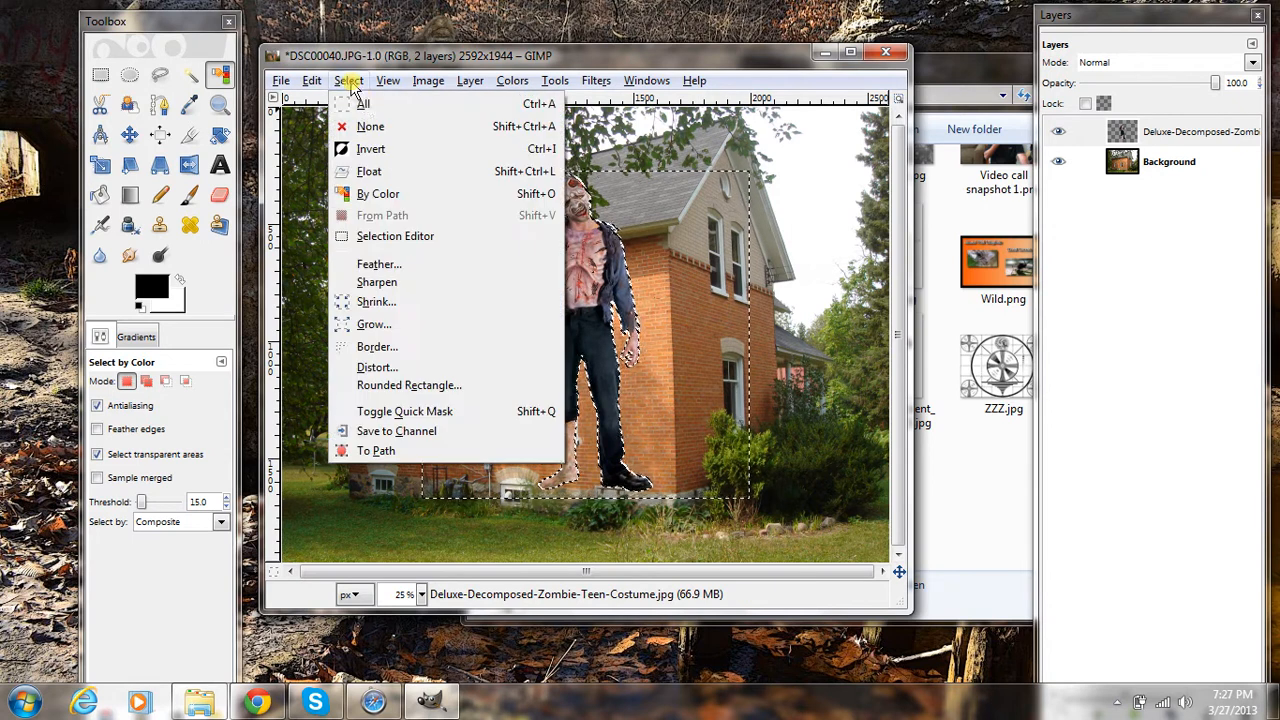
{"action": "left_click", "coordinate": [370, 126]}
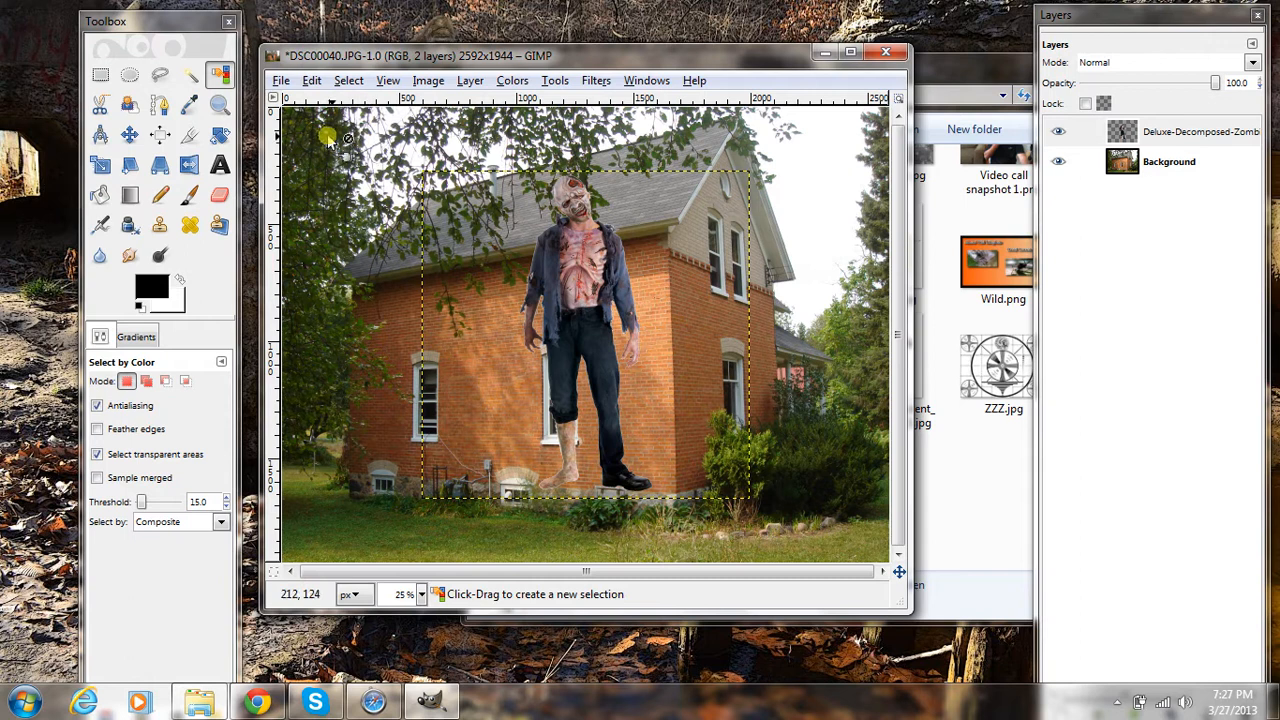
Move the zombie layer down and to the left so the feet stand on the lawn.
{"action": "left_click", "coordinate": [129, 134]}
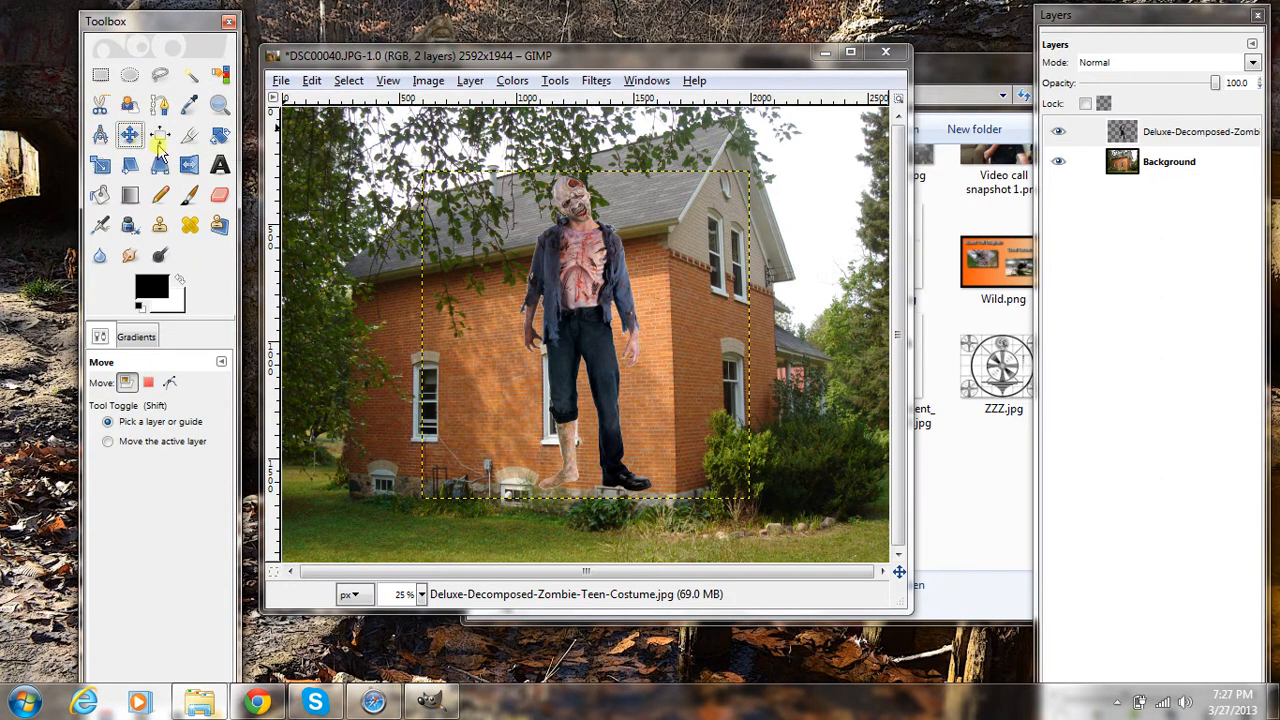
{"action": "left_click_drag", "start_coordinate": [605, 303], "coordinate": [539, 360]}
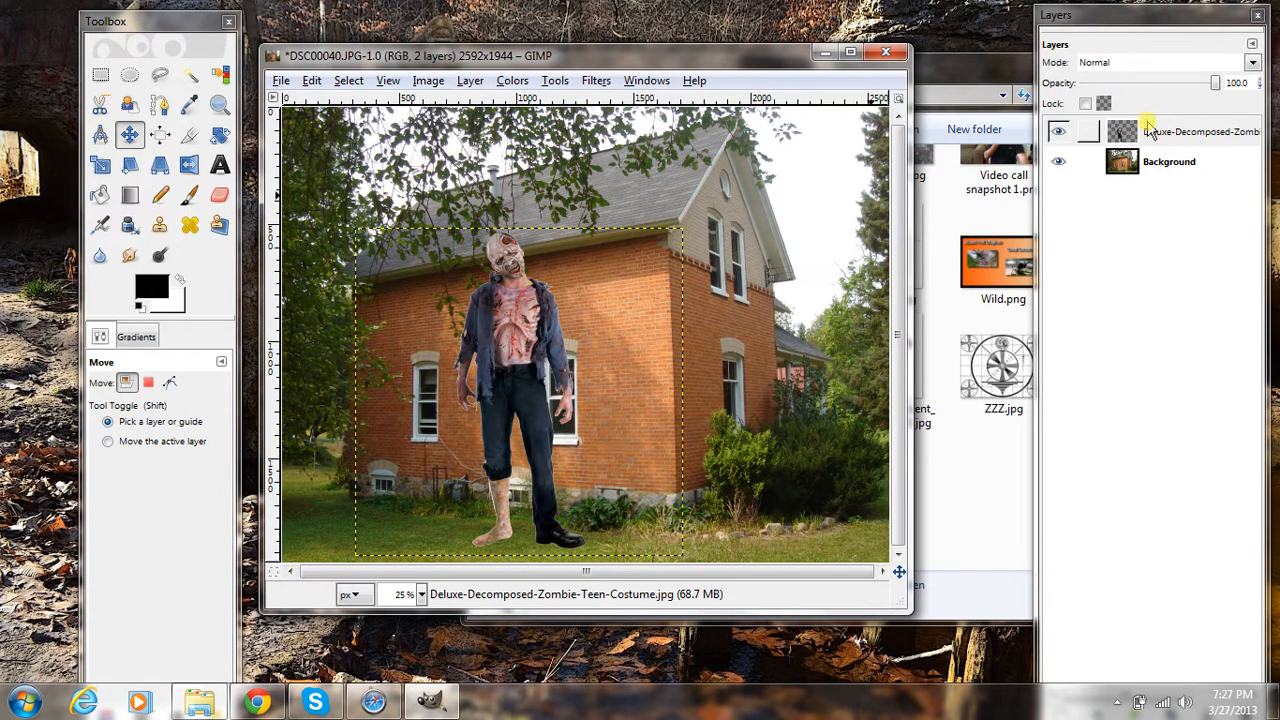
Scale the zombie layer proportionally to 1228 × 1228 pixels.
{"action": "left_click", "coordinate": [1150, 136]}
{"action": "right_click", "coordinate": [1150, 136]}
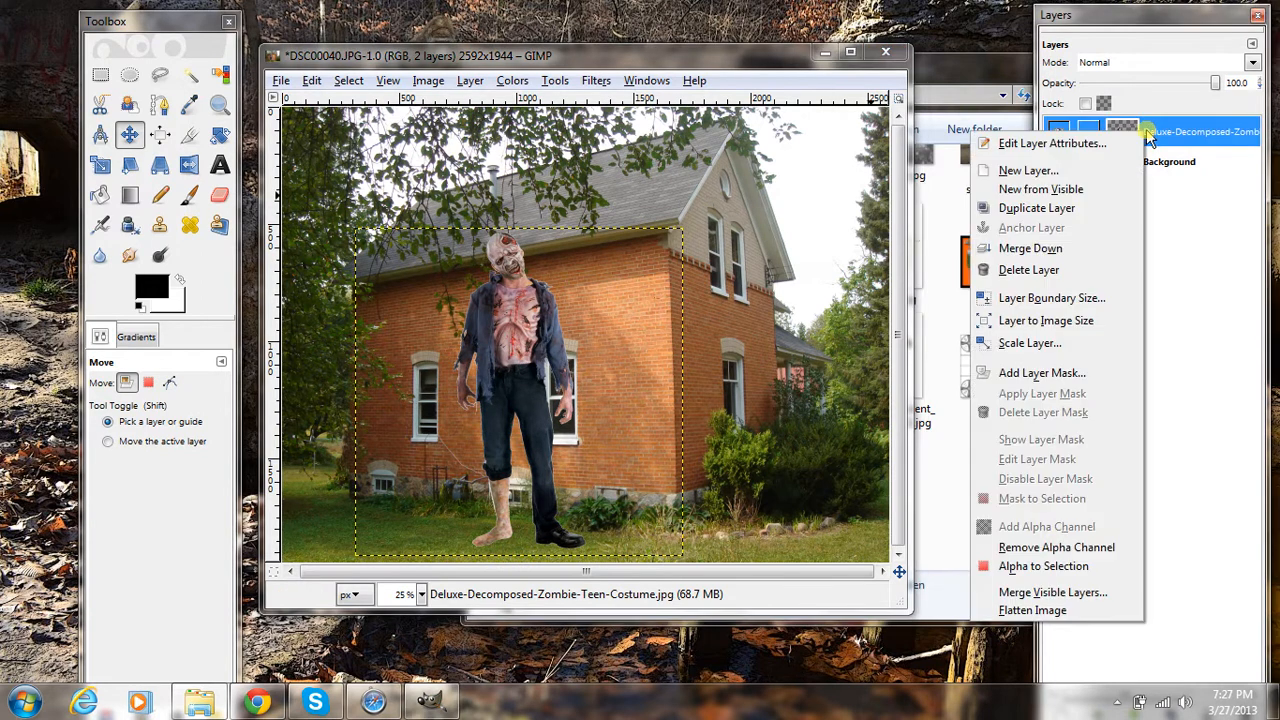
{"action": "left_click", "coordinate": [1022, 345]}
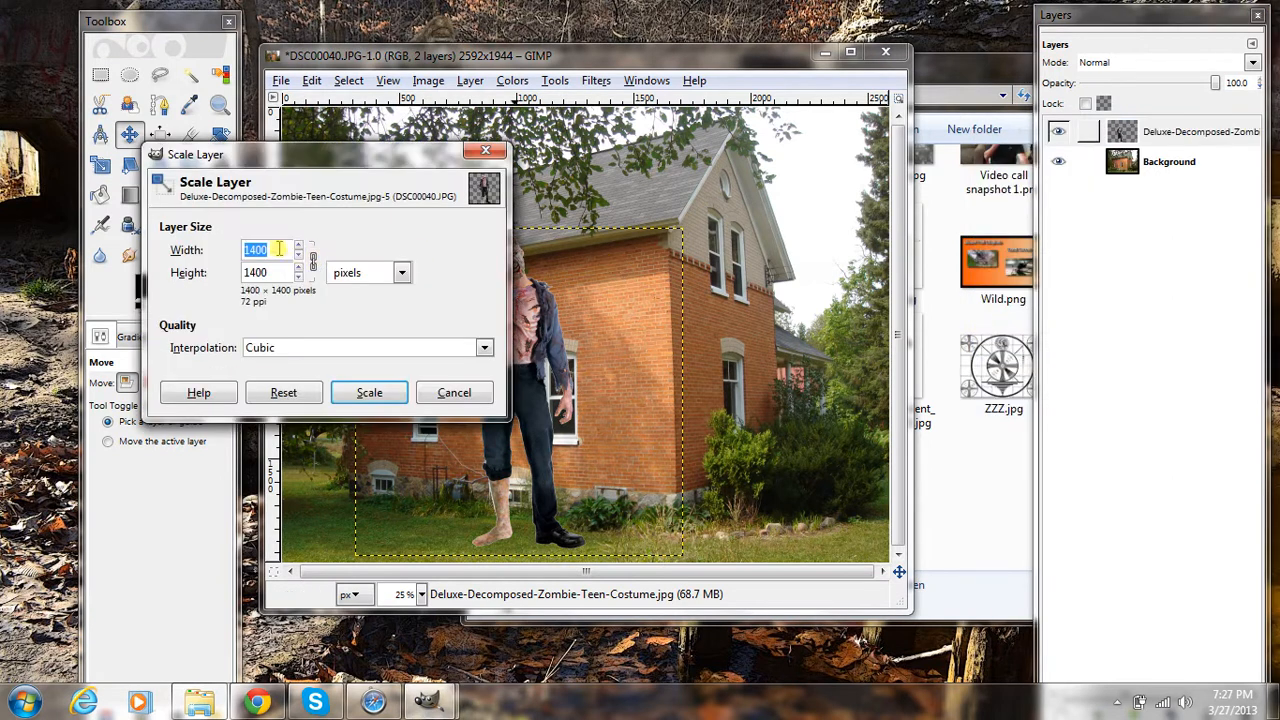
{"action": "left_click", "coordinate": [297, 255]}
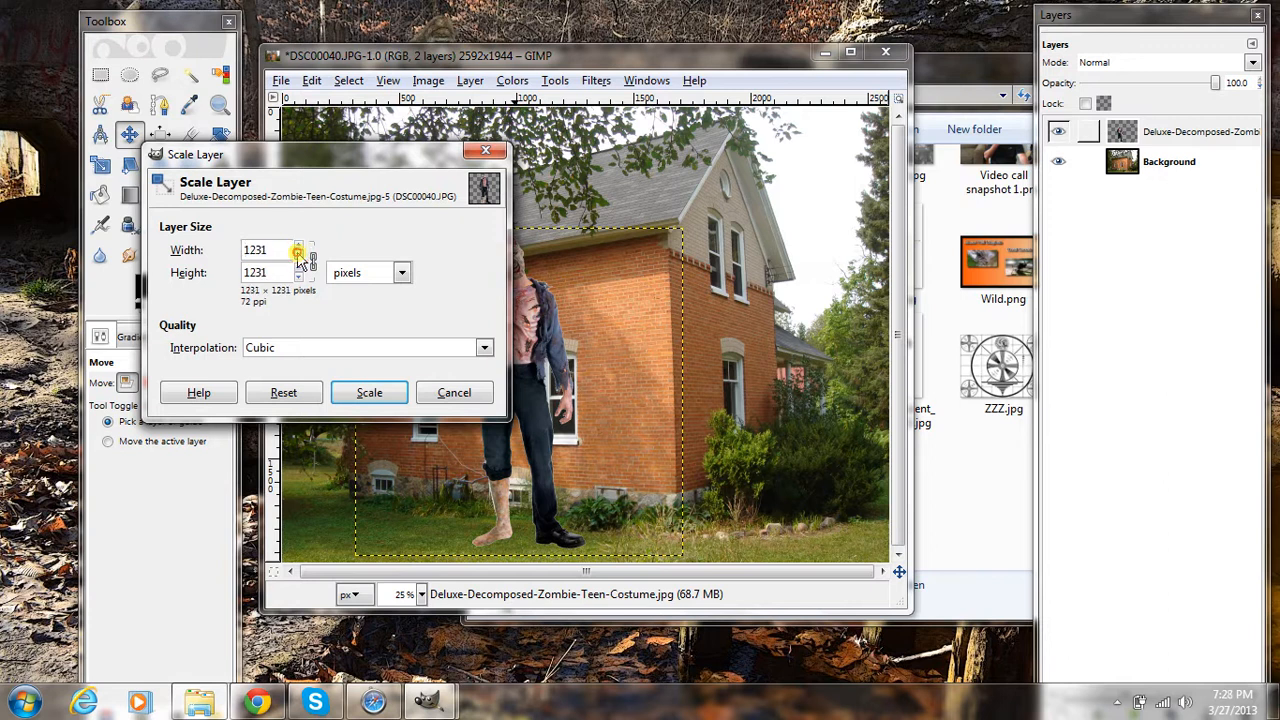
{"action": "left_click", "coordinate": [370, 393]}
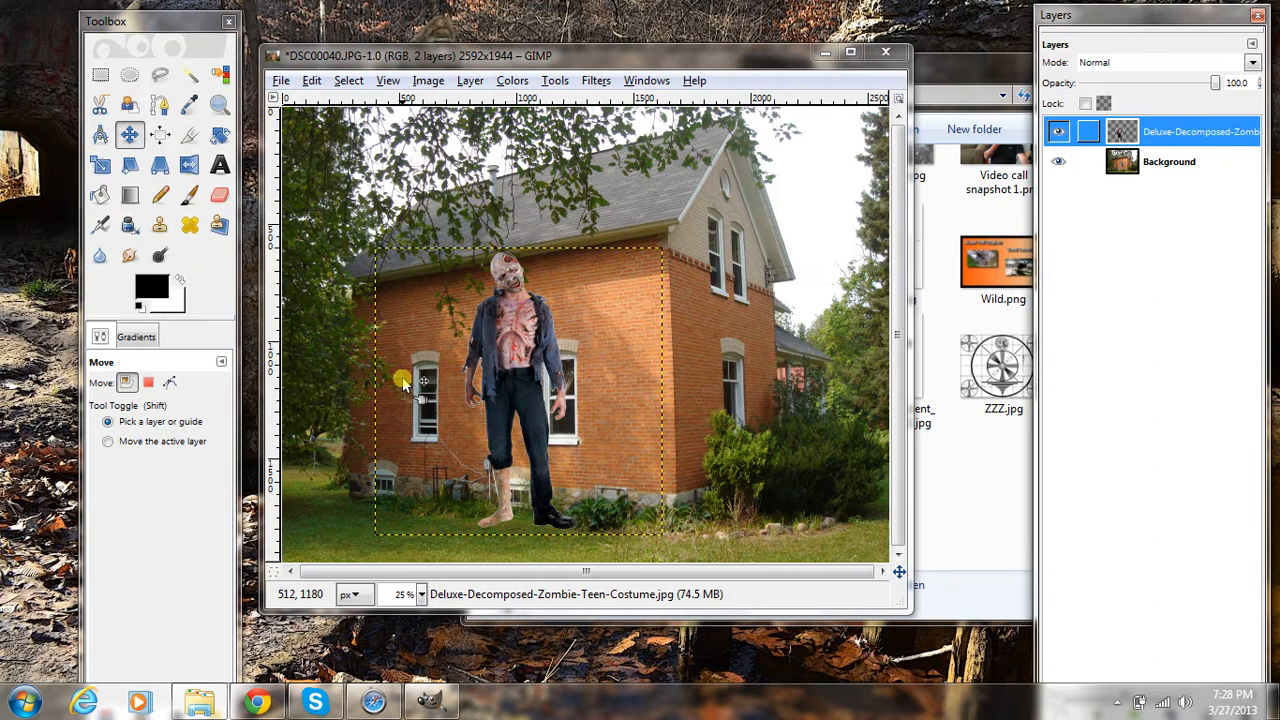
Scale the zombie layer proportionally to a width of 900 pixels and move it onto the grass between the two ground-floor windows.
{"action": "right_click", "coordinate": [1163, 136]}
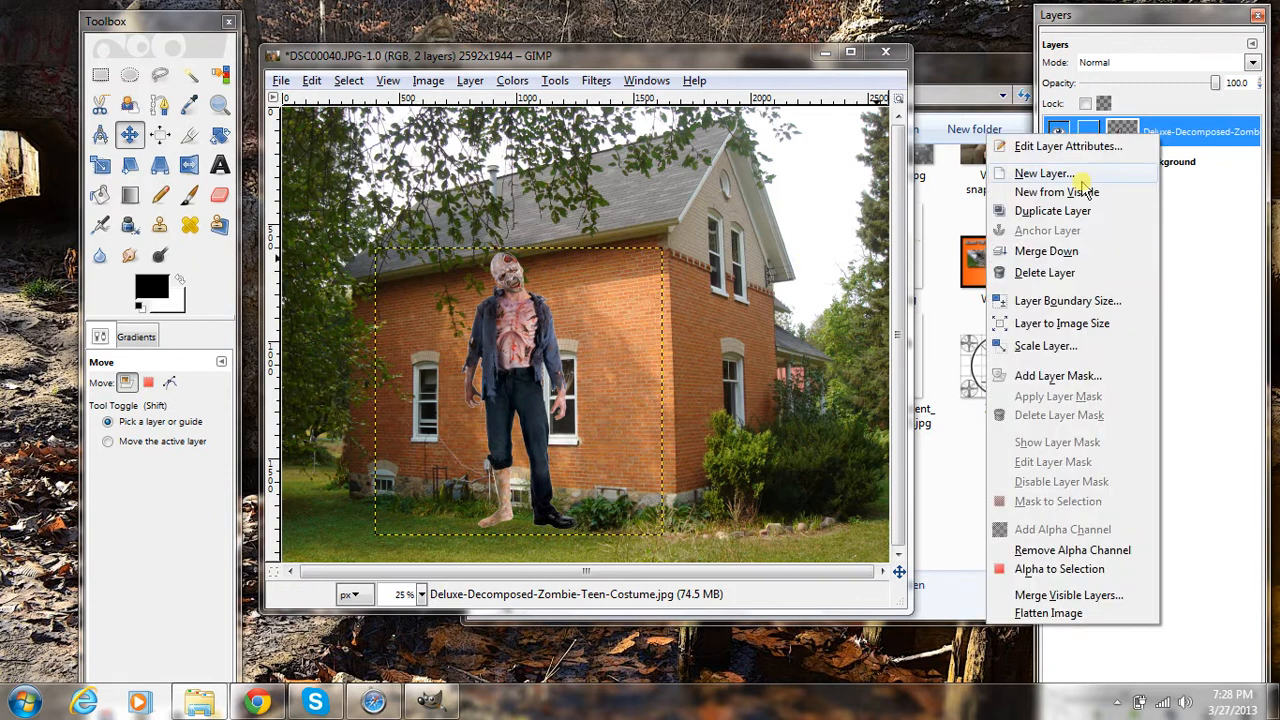
{"action": "left_click", "coordinate": [1030, 345]}
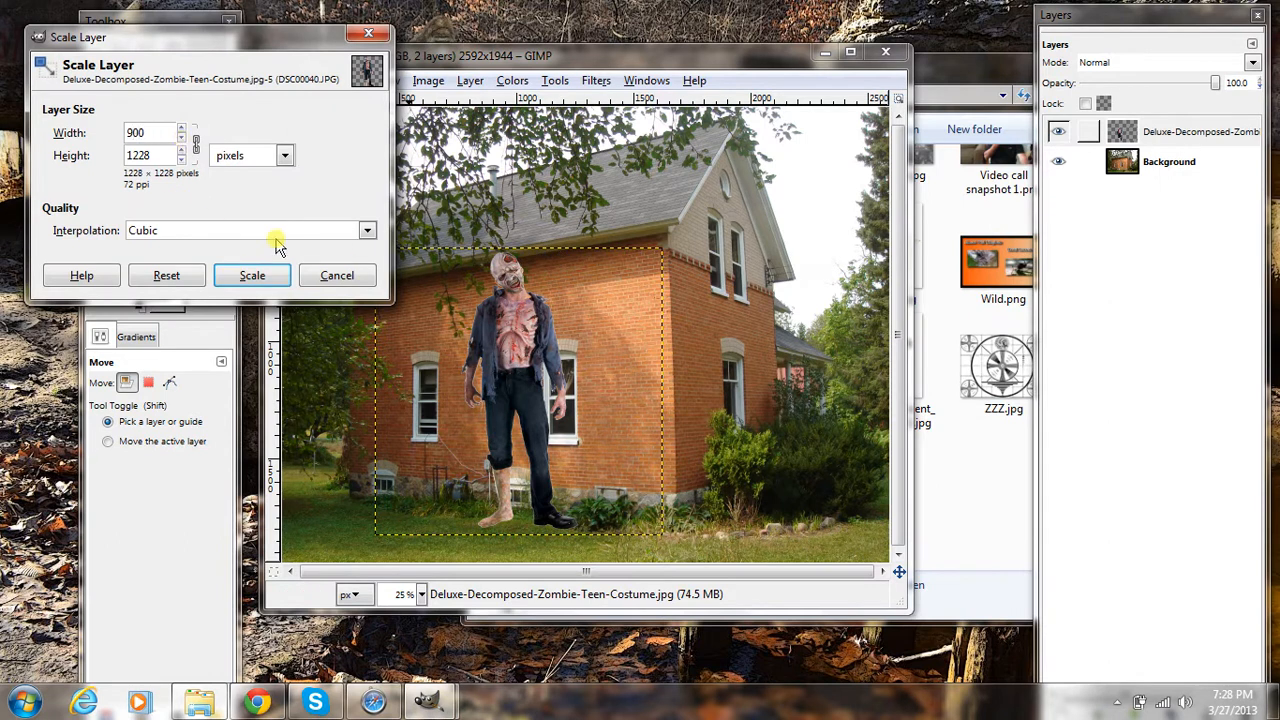
{"action": "left_click", "coordinate": [253, 276]}
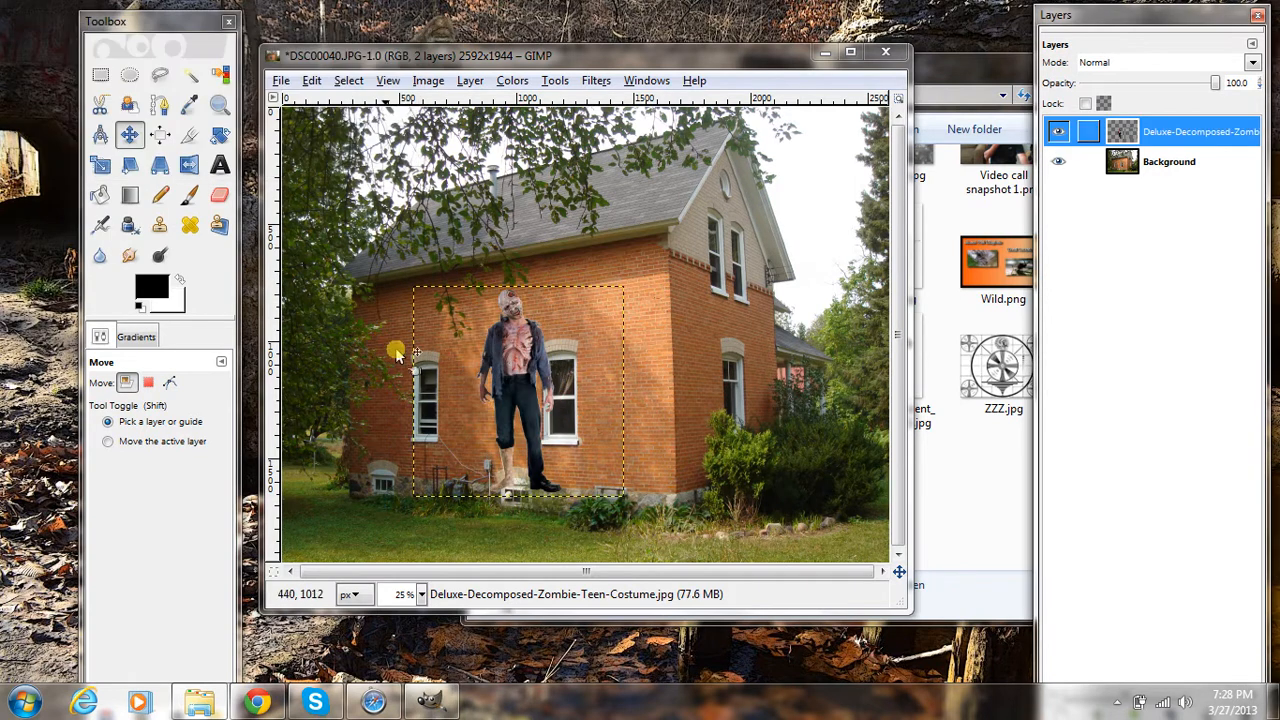
{"action": "left_click_drag", "start_coordinate": [516, 354], "coordinate": [474, 410]}
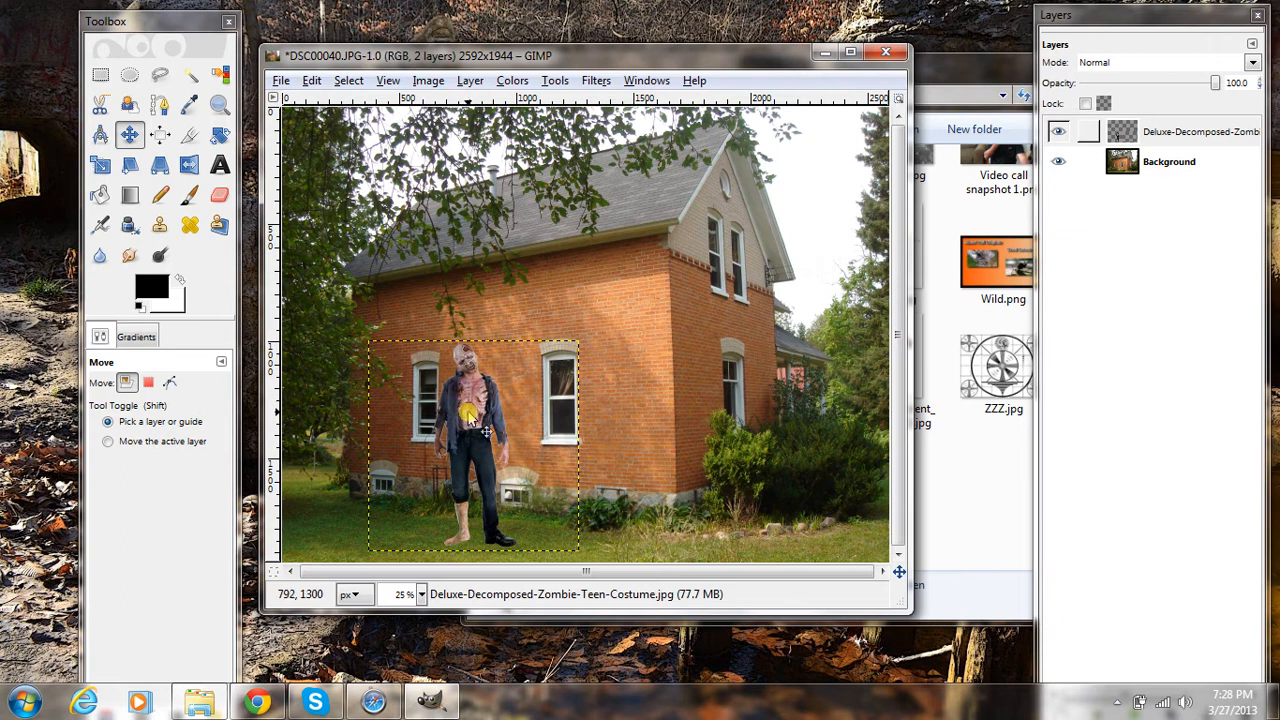
Blur the outer edge of the zombie's arm nearest the left window, using the Blur tool with a brush scale of 3.24.
{"action": "left_click", "coordinate": [100, 262]}
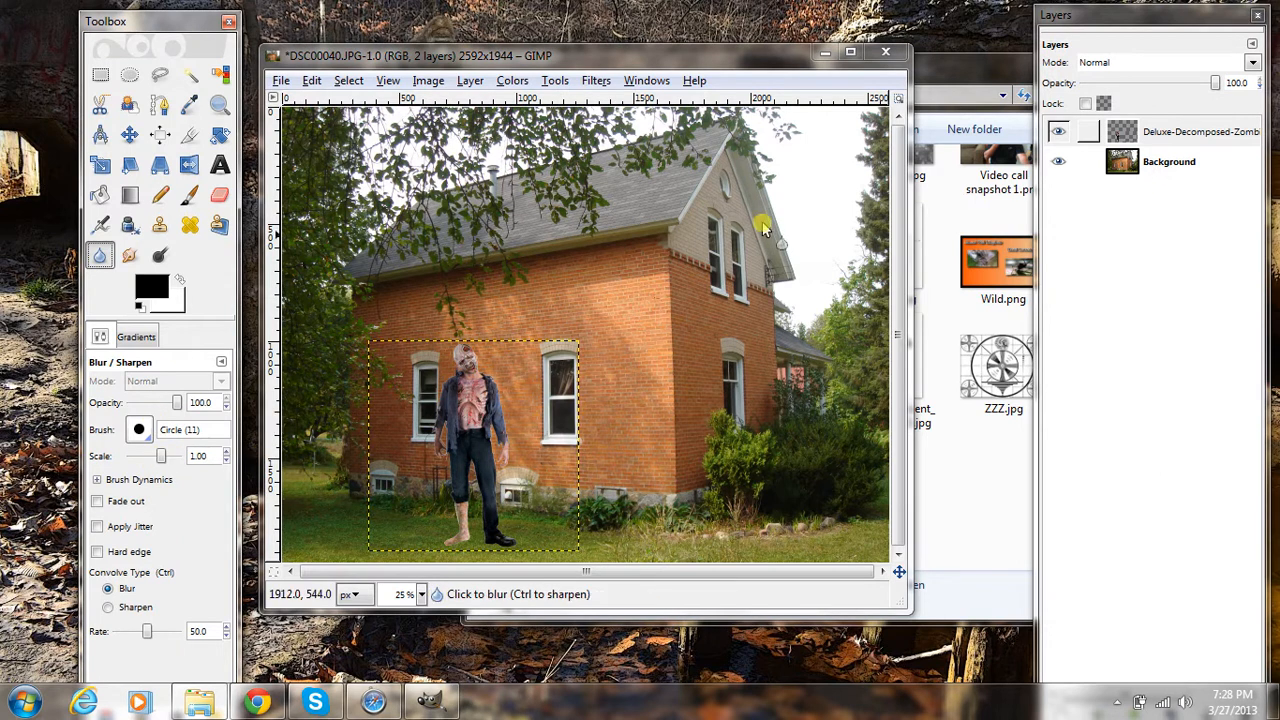
{"action": "left_click", "coordinate": [1180, 133]}
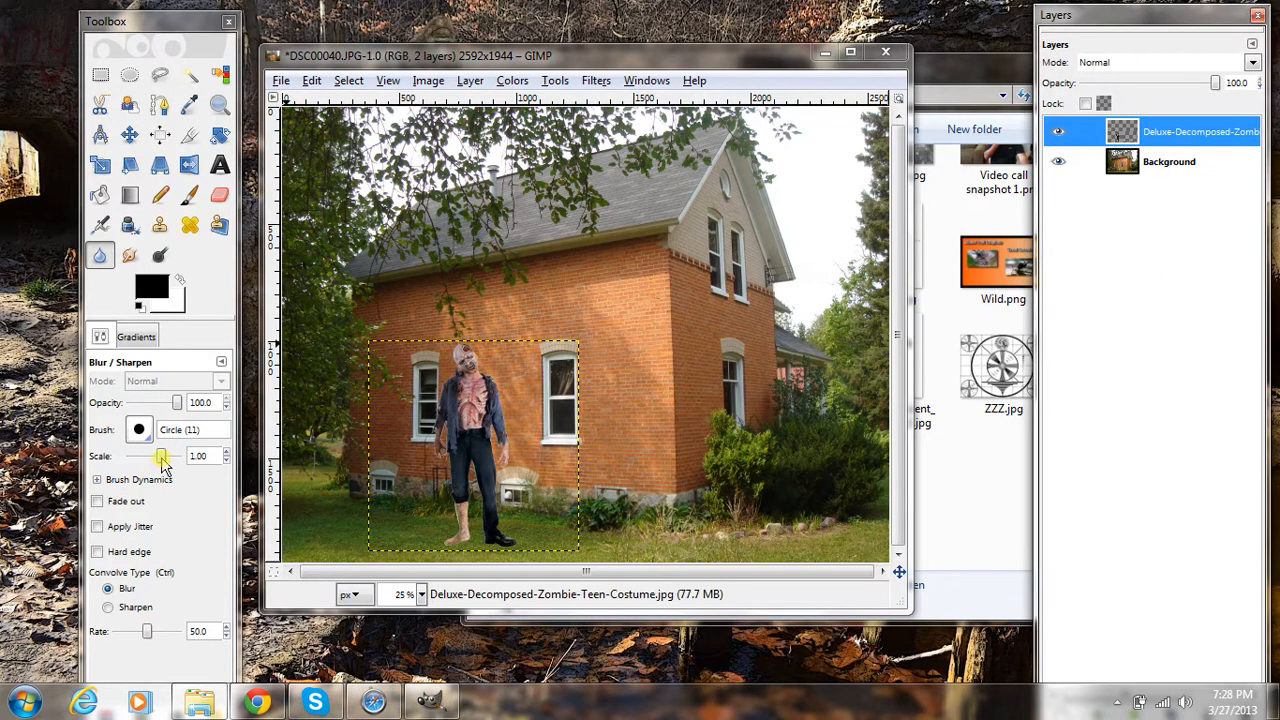
{"action": "left_click", "coordinate": [161, 457]}
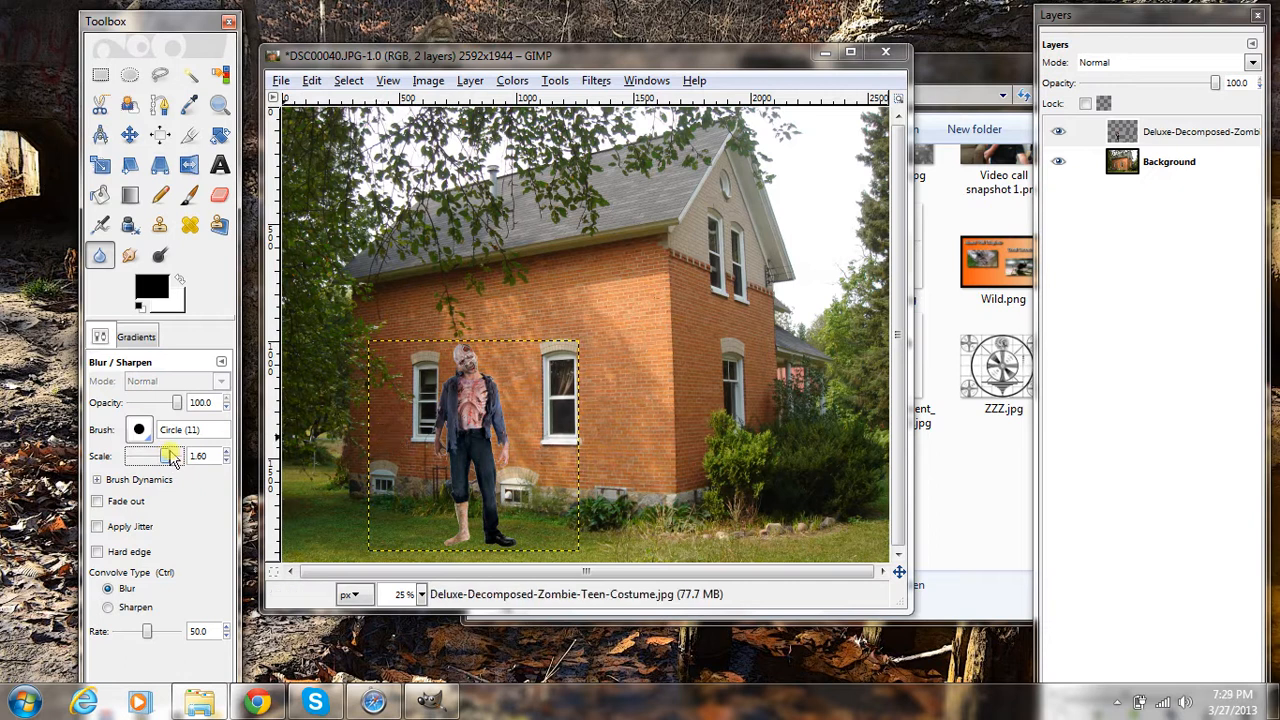
{"action": "mouse_move", "coordinate": [167, 458]}
{"action": "left_mouse_down"}
{"action": "mouse_move", "coordinate": [186, 451]}
{"action": "mouse_move", "coordinate": [170, 455]}
{"action": "left_mouse_up"}
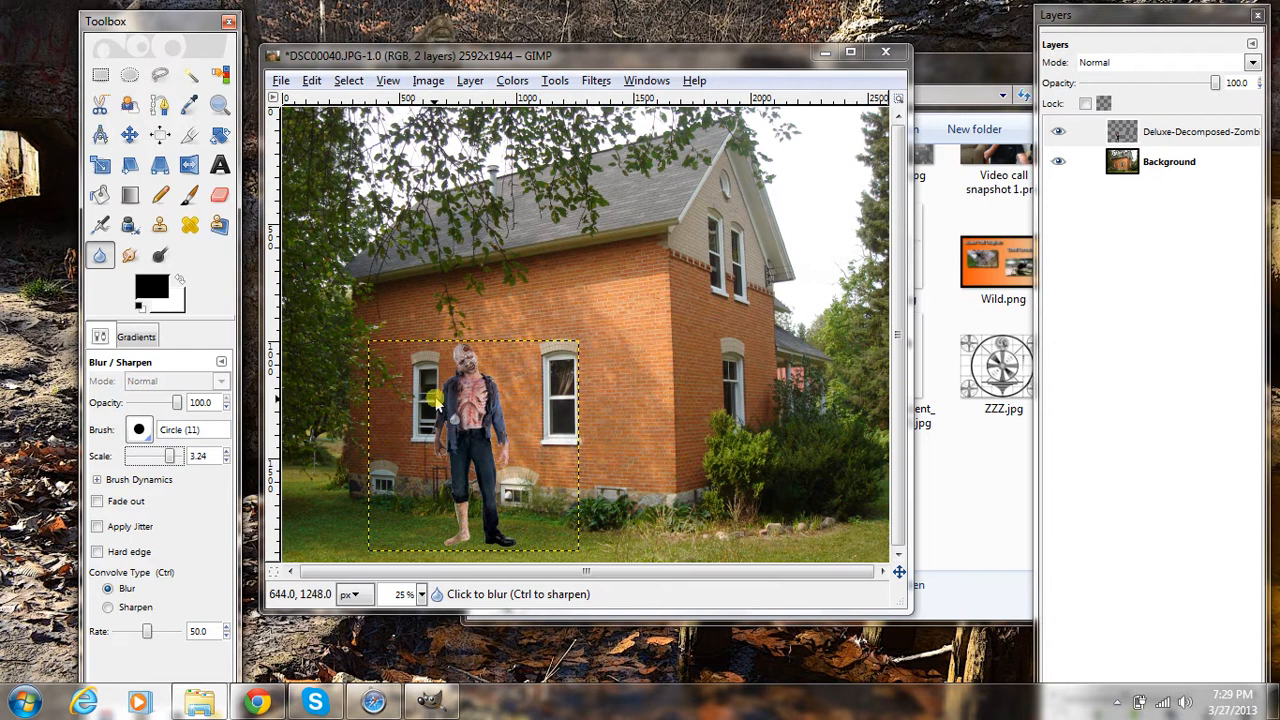
{"action": "mouse_move", "coordinate": [447, 391]}
{"action": "left_mouse_down"}
{"action": "mouse_move", "coordinate": [433, 457]}
{"action": "mouse_move", "coordinate": [451, 458]}
{"action": "mouse_move", "coordinate": [440, 462]}
{"action": "mouse_move", "coordinate": [455, 429]}
{"action": "mouse_move", "coordinate": [432, 452]}
{"action": "left_mouse_up"}
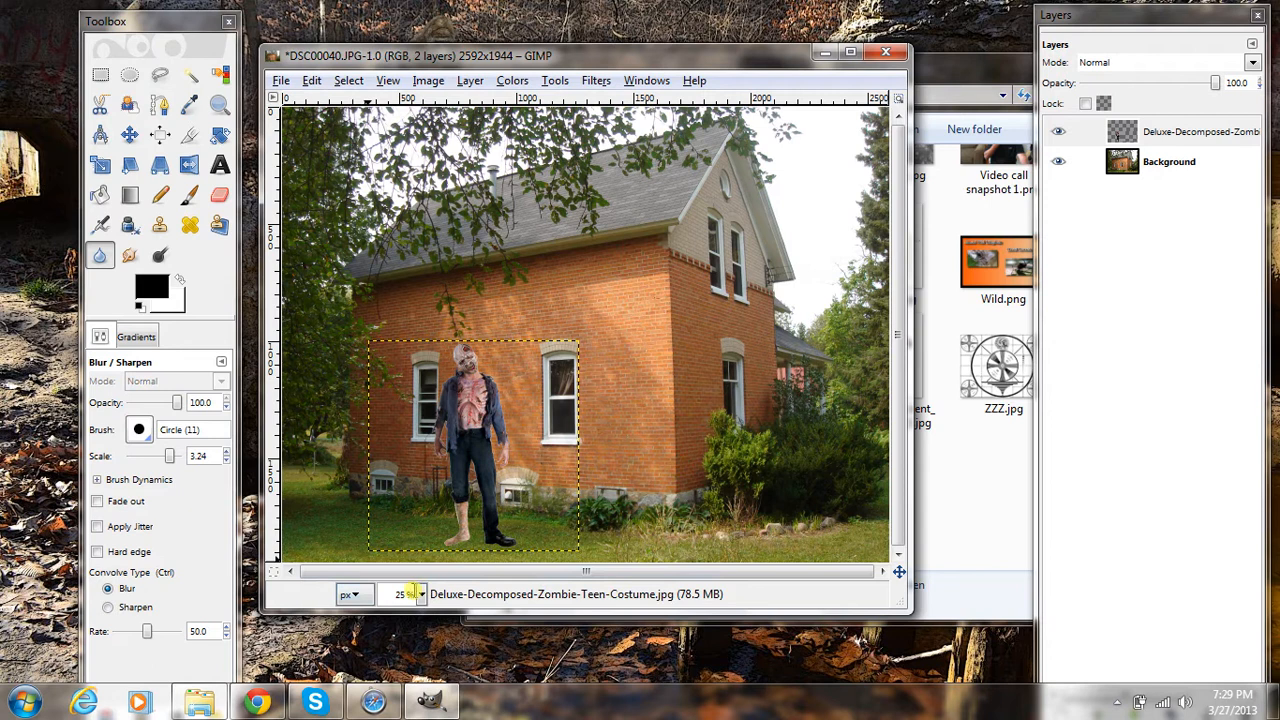
Blur the zombie's edges along the hand and trouser leg on the side nearest the left ground-floor window, down to the bare shin.
{"action": "left_click", "coordinate": [398, 594]}
{"action": "left_click", "coordinate": [402, 594]}
{"action": "left_click", "coordinate": [422, 594]}
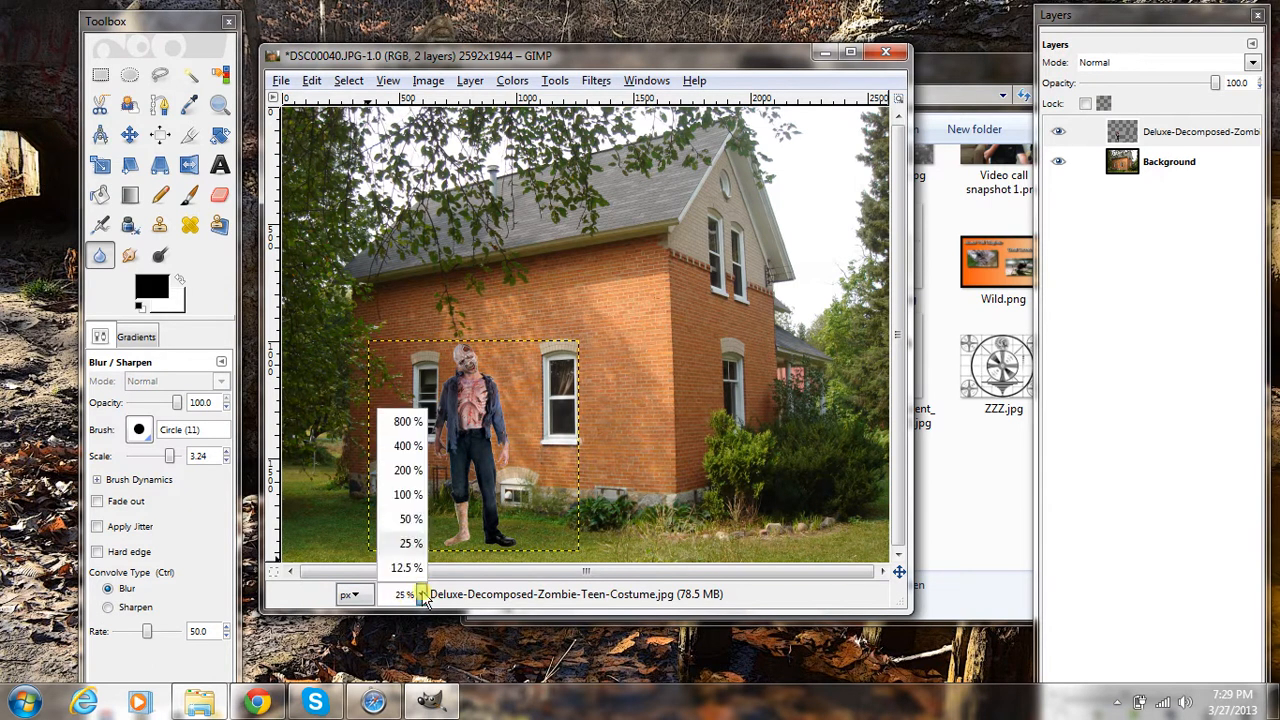
{"action": "left_click", "coordinate": [399, 522]}
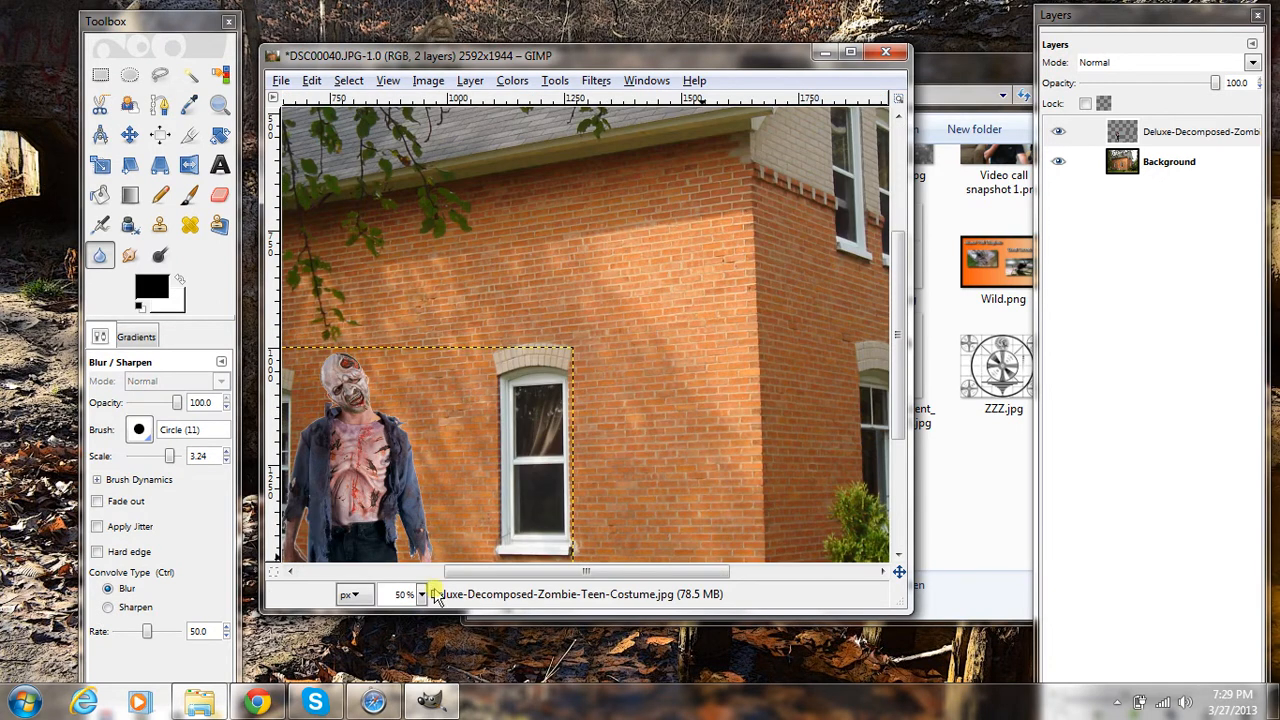
{"action": "left_click_drag", "start_coordinate": [490, 578], "coordinate": [424, 578]}
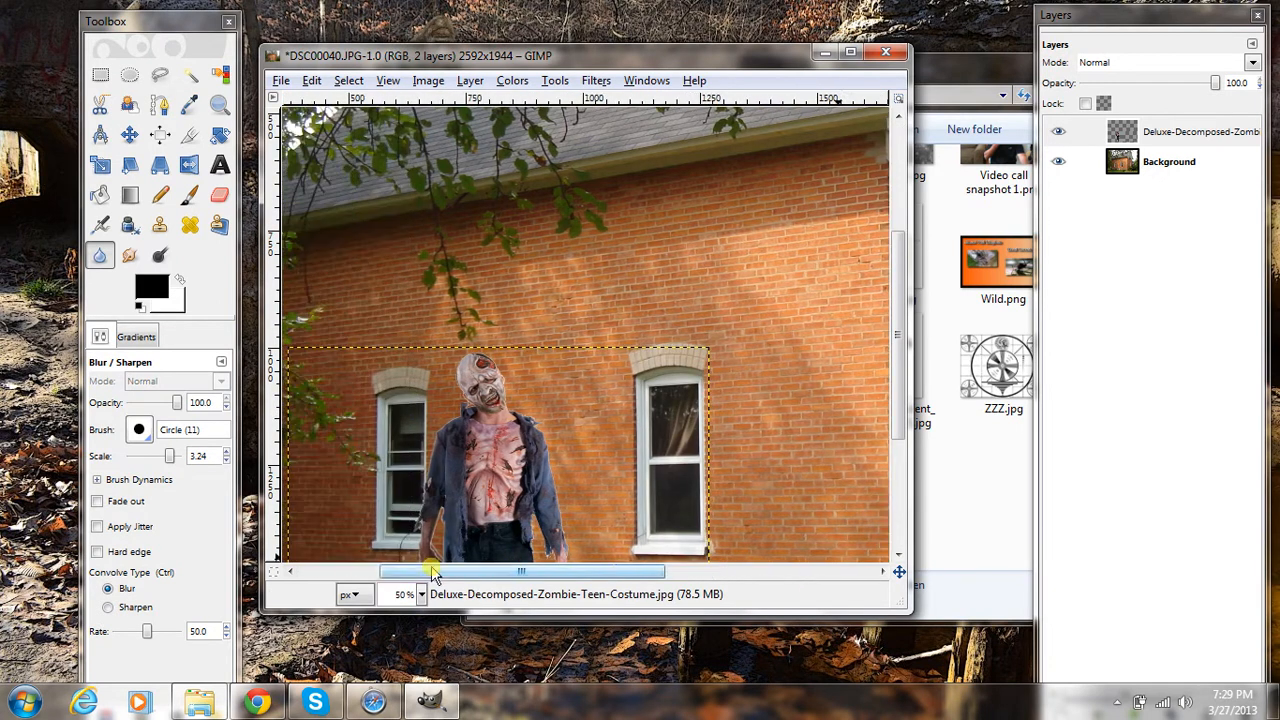
{"action": "left_click_drag", "start_coordinate": [893, 393], "coordinate": [892, 455]}
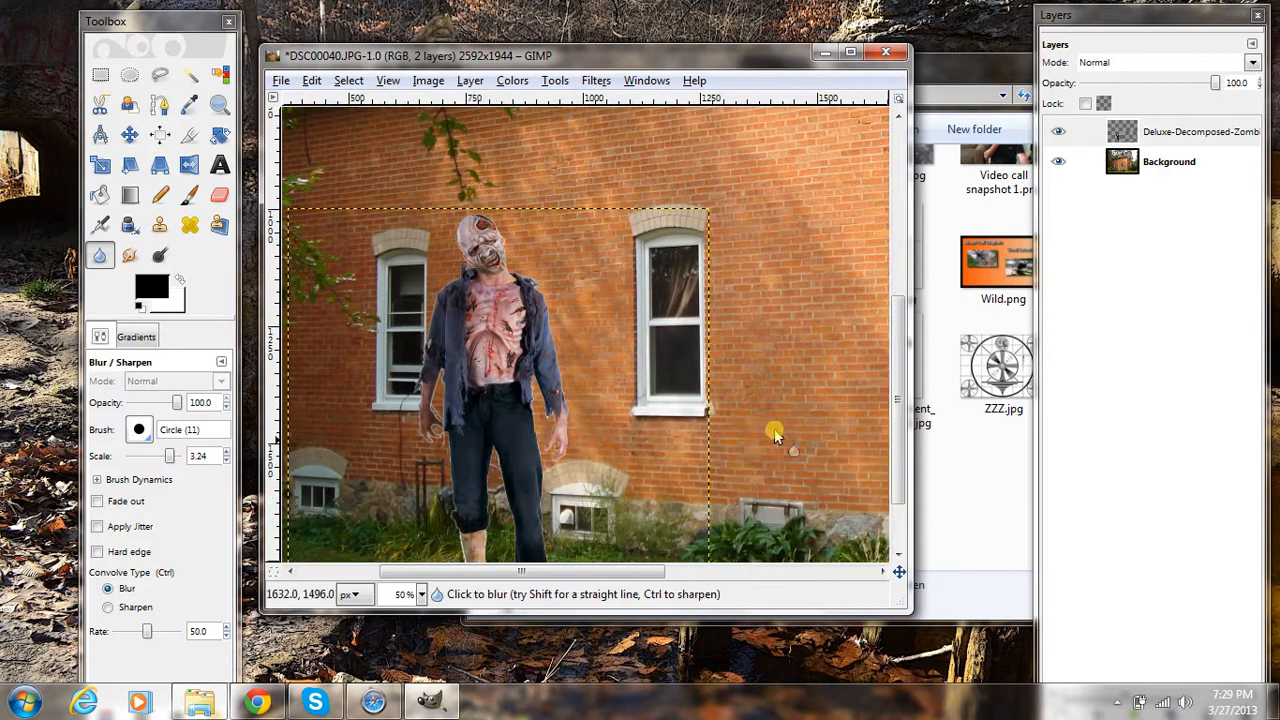
{"action": "left_click", "coordinate": [446, 405]}
{"action": "left_click", "coordinate": [449, 421]}
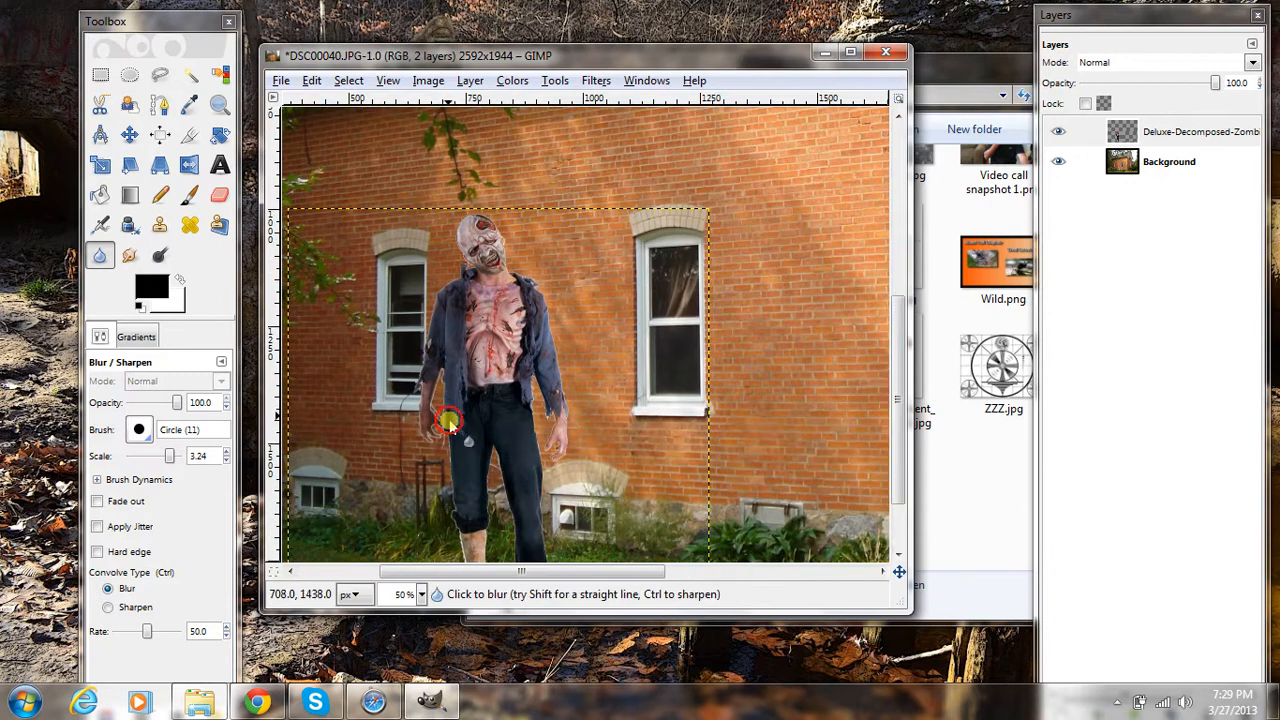
{"action": "left_click", "coordinate": [450, 458]}
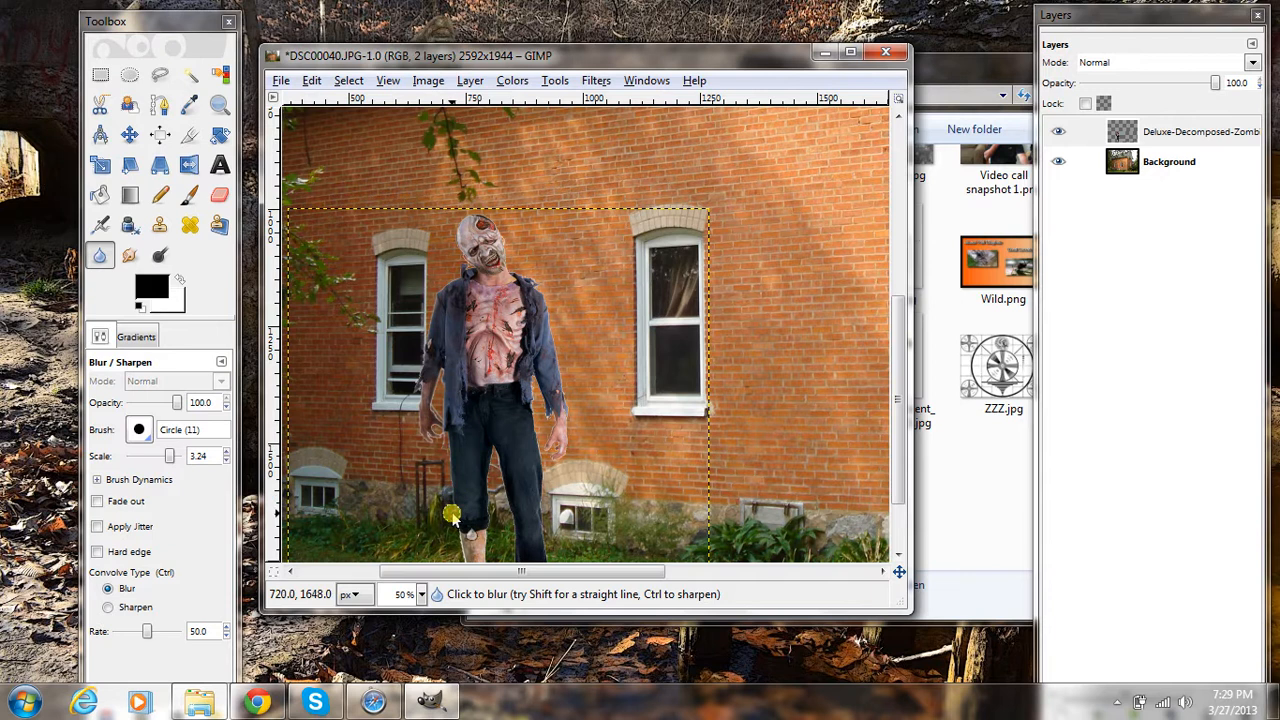
{"action": "left_click_drag", "start_coordinate": [452, 514], "coordinate": [463, 565]}
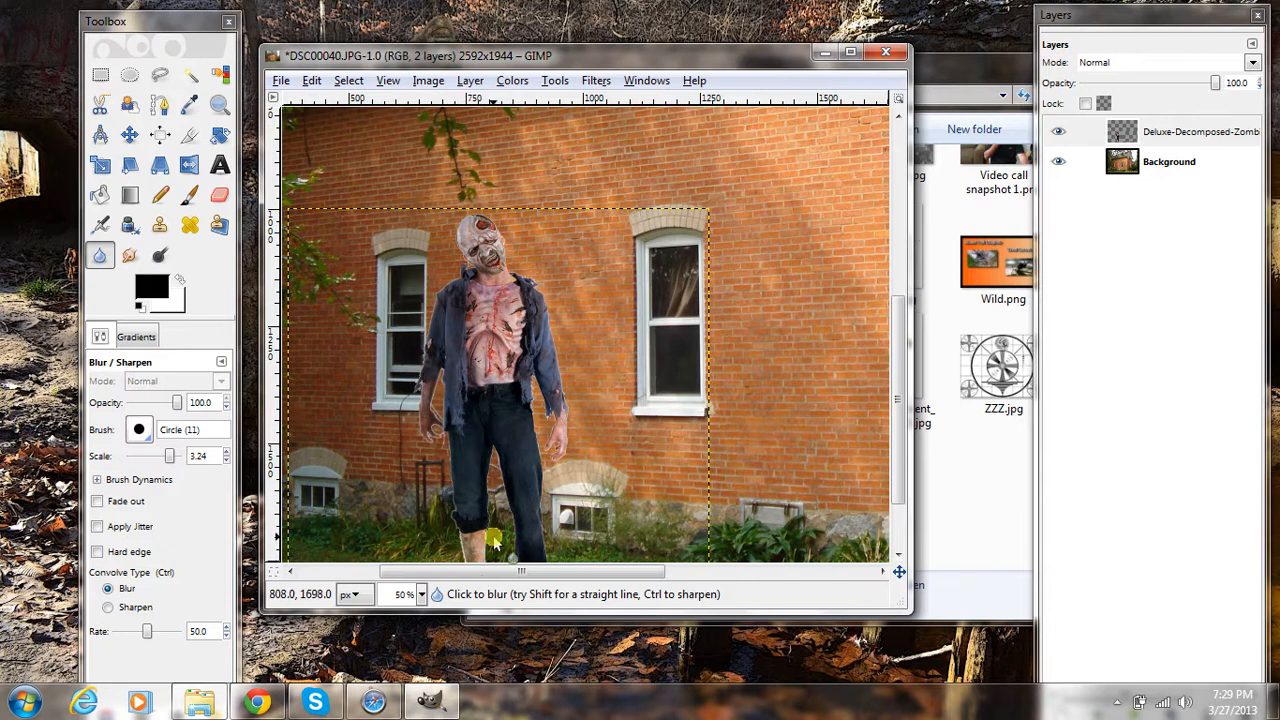
{"action": "left_click", "coordinate": [453, 538]}
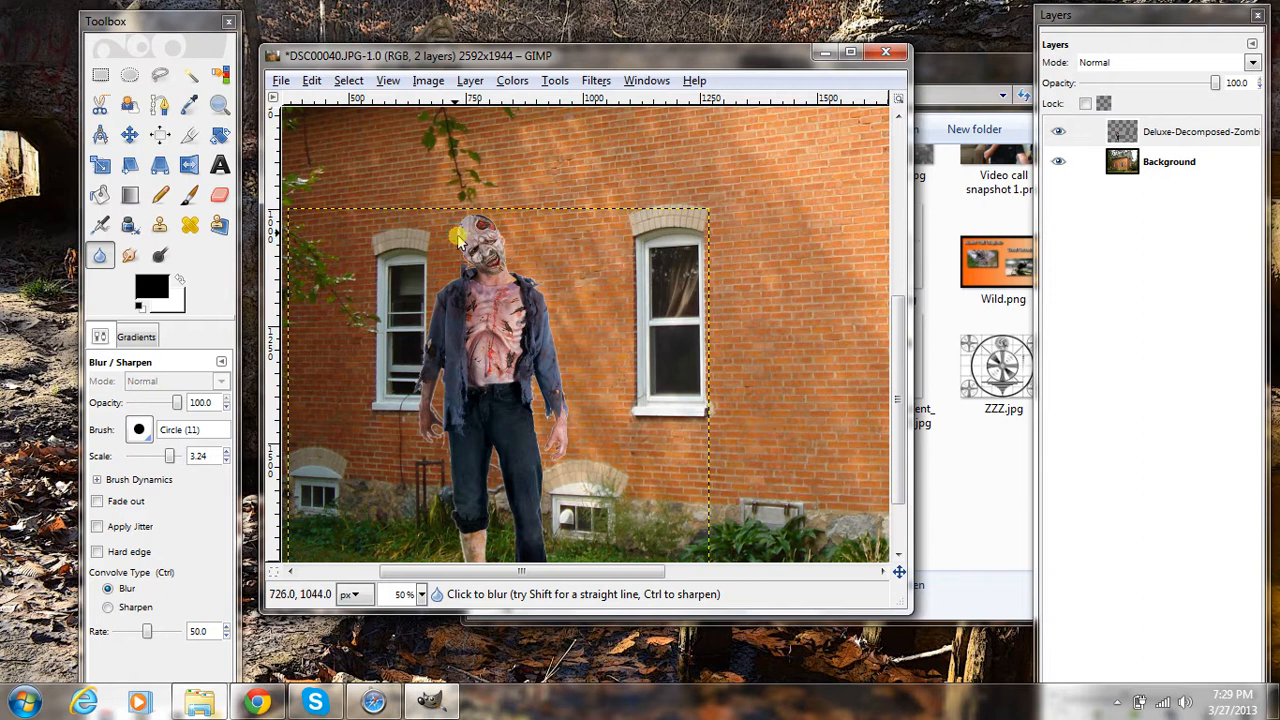
Blur the remaining edges of the zombie around the head, the other arm, the lower legs and the hand nearest the left window.
{"action": "left_click", "coordinate": [491, 229]}
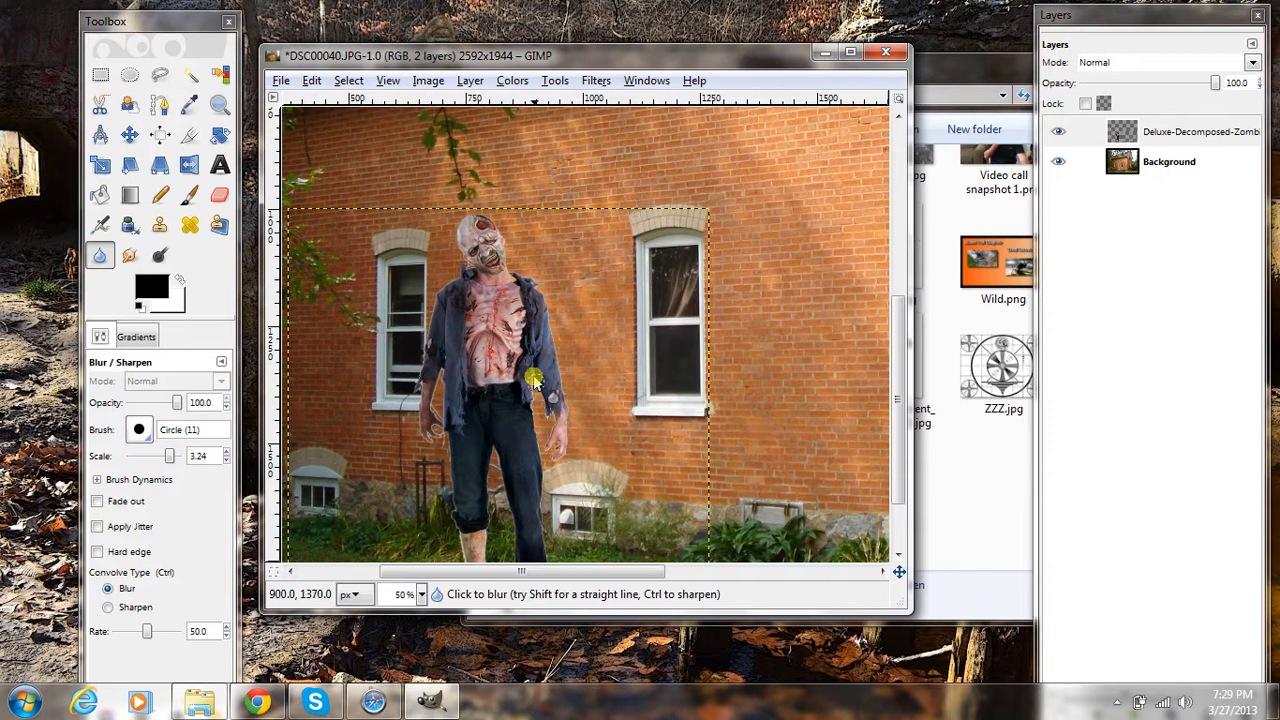
{"action": "left_click", "coordinate": [553, 430]}
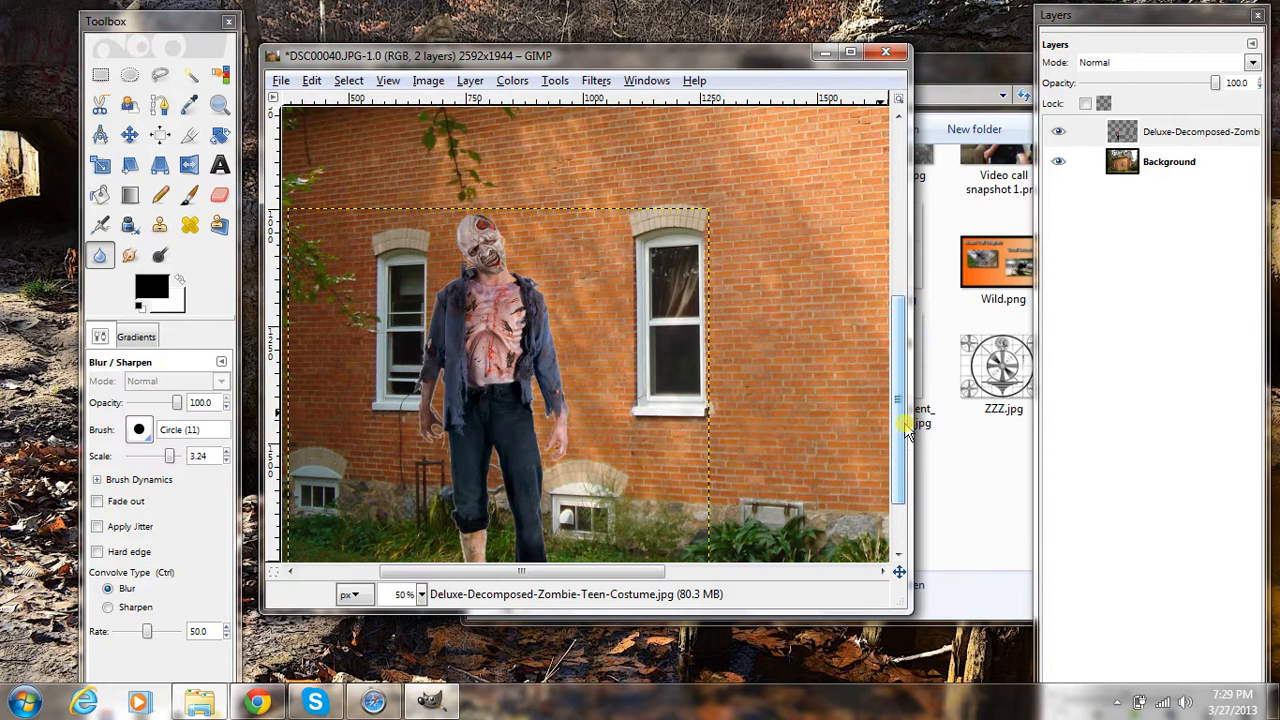
{"action": "scroll", "coordinate": [906, 428], "scroll_direction": "down", "scroll_amount": 3}
{"action": "left_click", "coordinate": [517, 457]}
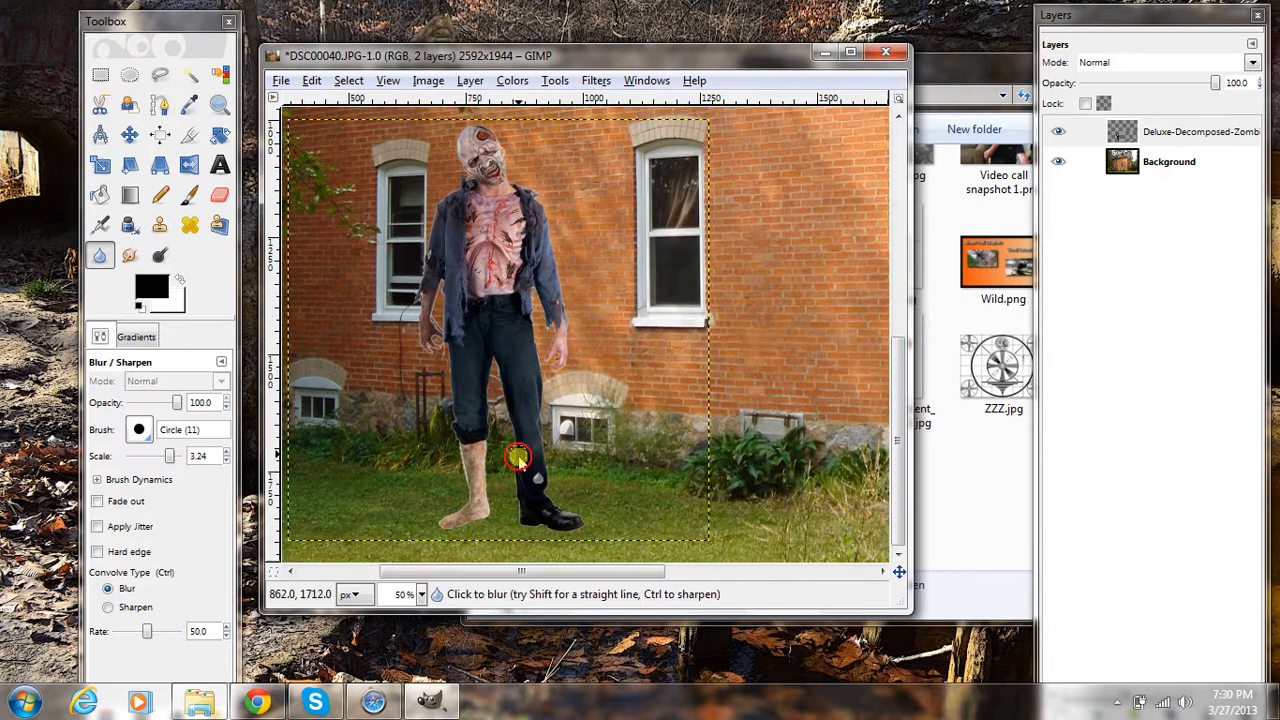
{"action": "mouse_move", "coordinate": [519, 460]}
{"action": "left_mouse_down"}
{"action": "mouse_move", "coordinate": [523, 501]}
{"action": "mouse_move", "coordinate": [557, 540]}
{"action": "mouse_move", "coordinate": [590, 534]}
{"action": "mouse_move", "coordinate": [562, 518]}
{"action": "mouse_move", "coordinate": [546, 442]}
{"action": "mouse_move", "coordinate": [521, 408]}
{"action": "mouse_move", "coordinate": [473, 454]}
{"action": "mouse_move", "coordinate": [489, 443]}
{"action": "mouse_move", "coordinate": [496, 500]}
{"action": "mouse_move", "coordinate": [463, 527]}
{"action": "mouse_move", "coordinate": [427, 520]}
{"action": "mouse_move", "coordinate": [449, 514]}
{"action": "mouse_move", "coordinate": [460, 450]}
{"action": "left_mouse_up"}
{"action": "mouse_move", "coordinate": [437, 320]}
{"action": "left_mouse_down"}
{"action": "mouse_move", "coordinate": [436, 362]}
{"action": "mouse_move", "coordinate": [420, 297]}
{"action": "left_mouse_up"}
{"action": "mouse_move", "coordinate": [448, 350]}
{"action": "left_mouse_down"}
{"action": "mouse_move", "coordinate": [495, 382]}
{"action": "mouse_move", "coordinate": [494, 364]}
{"action": "mouse_move", "coordinate": [489, 457]}
{"action": "mouse_move", "coordinate": [468, 455]}
{"action": "mouse_move", "coordinate": [443, 365]}
{"action": "left_mouse_up"}
{"action": "left_click", "coordinate": [423, 595]}
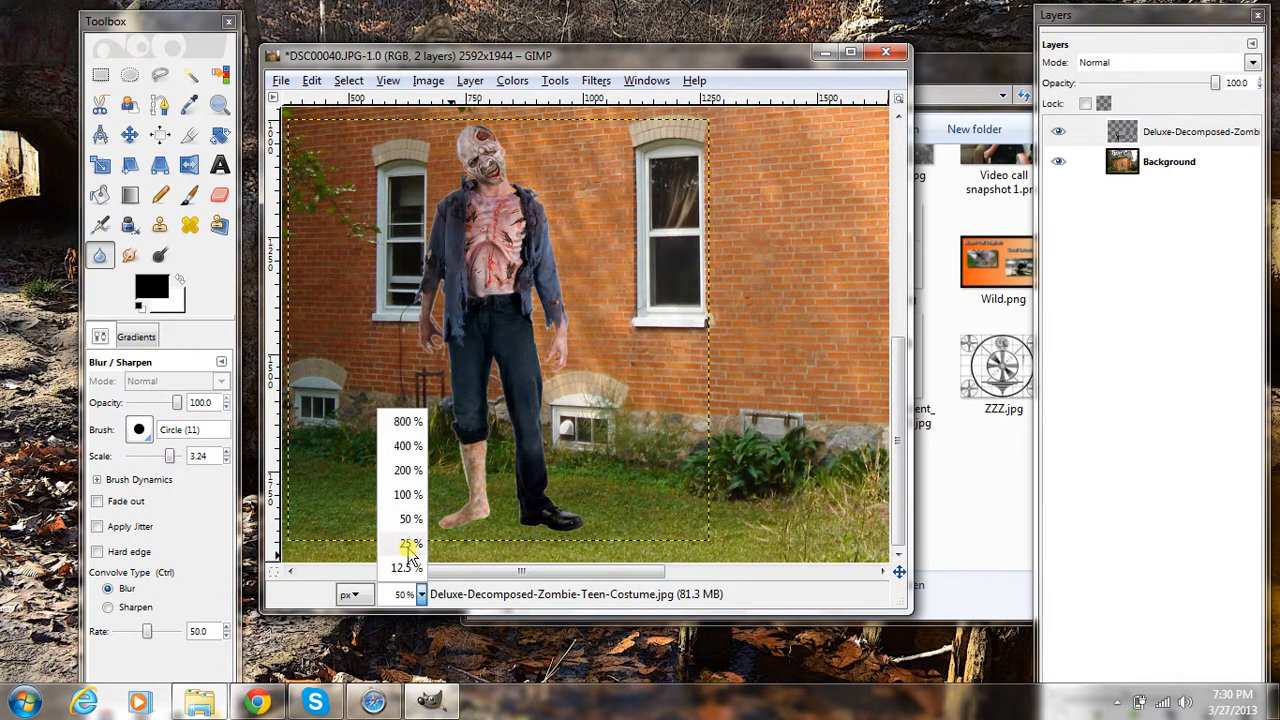
{"action": "left_click", "coordinate": [410, 545]}
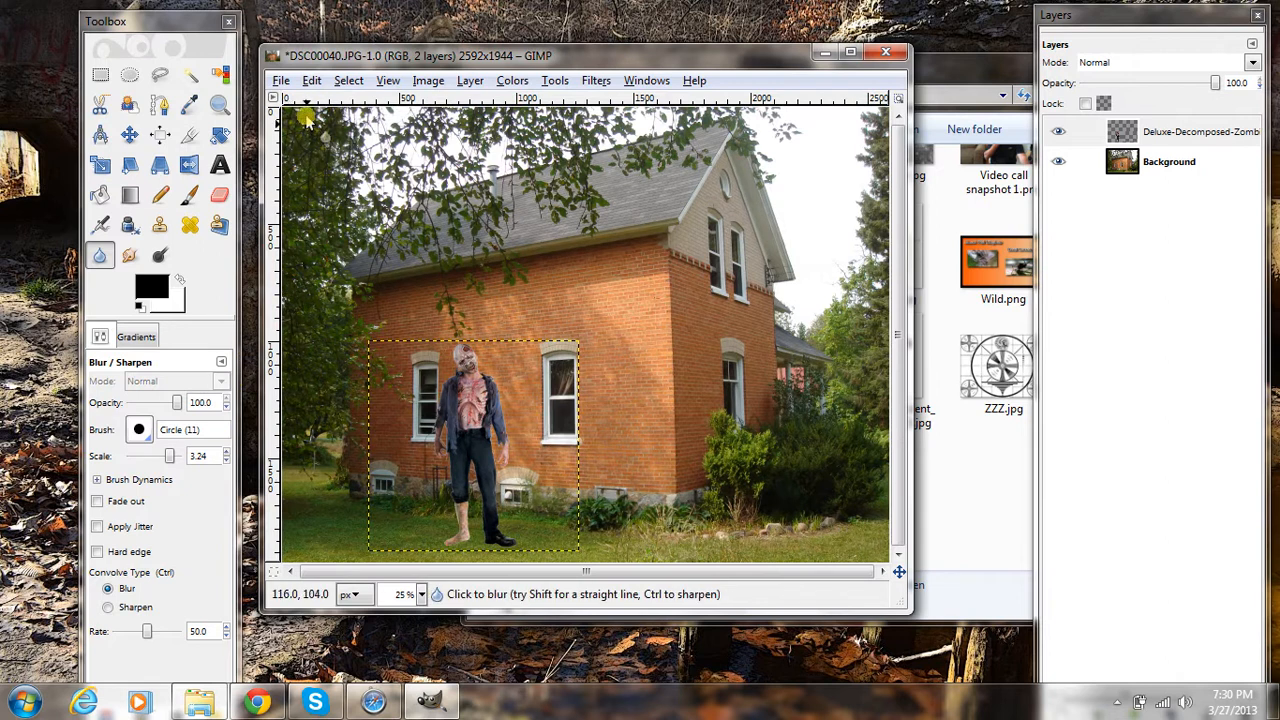
Save the composite under the new name DSC000401.JPG in the Photos 1 folder, exporting it flattened at JPEG quality 100.
{"action": "left_click", "coordinate": [280, 82]}
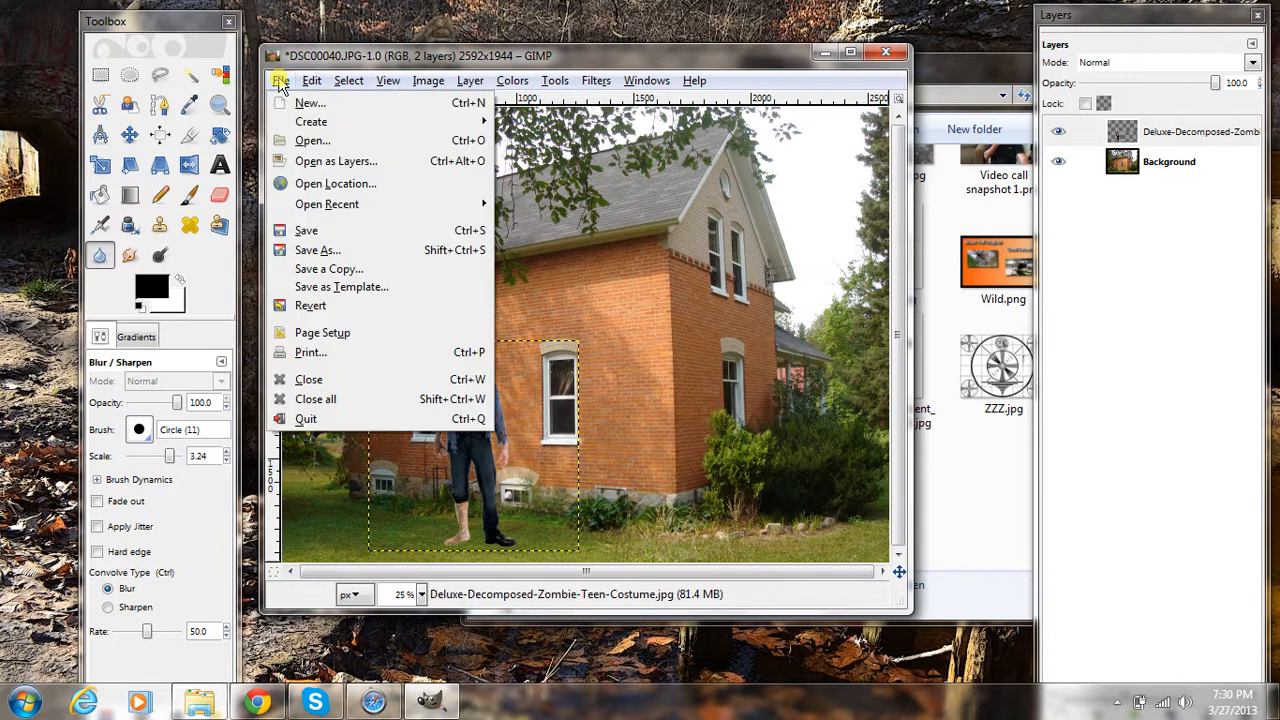
{"action": "left_click", "coordinate": [305, 251]}
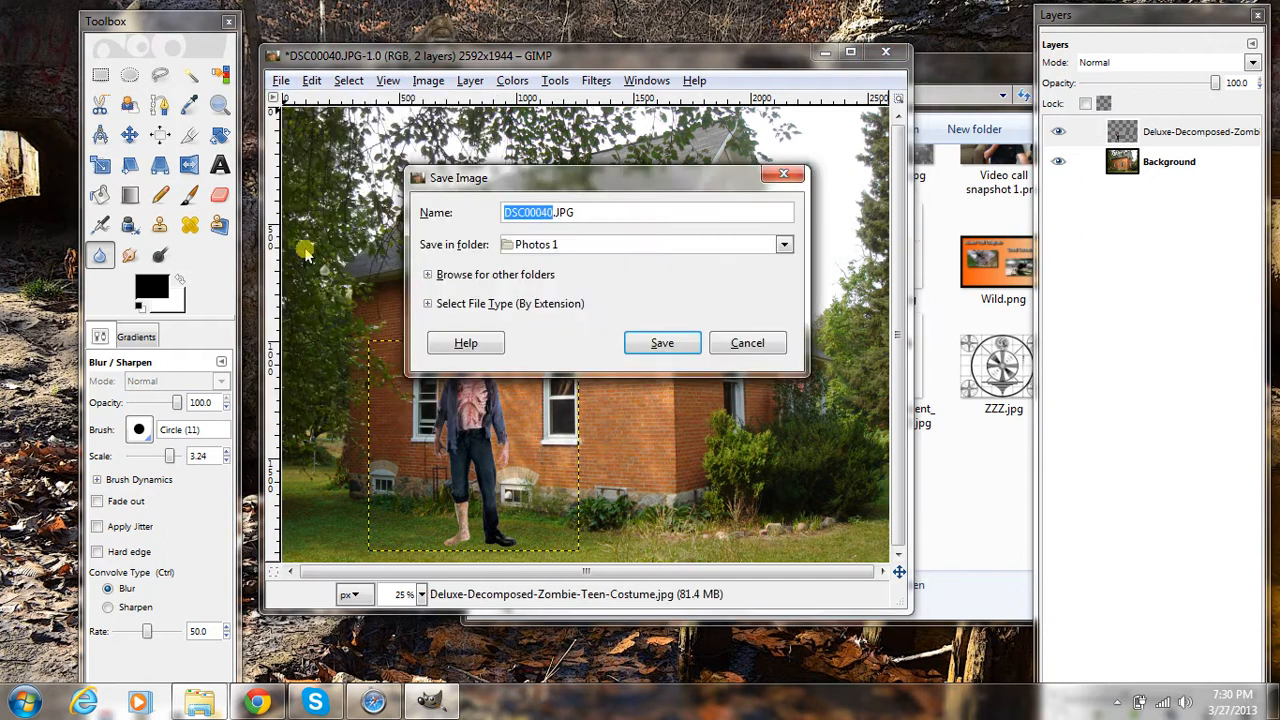
{"action": "left_click", "coordinate": [550, 212]}
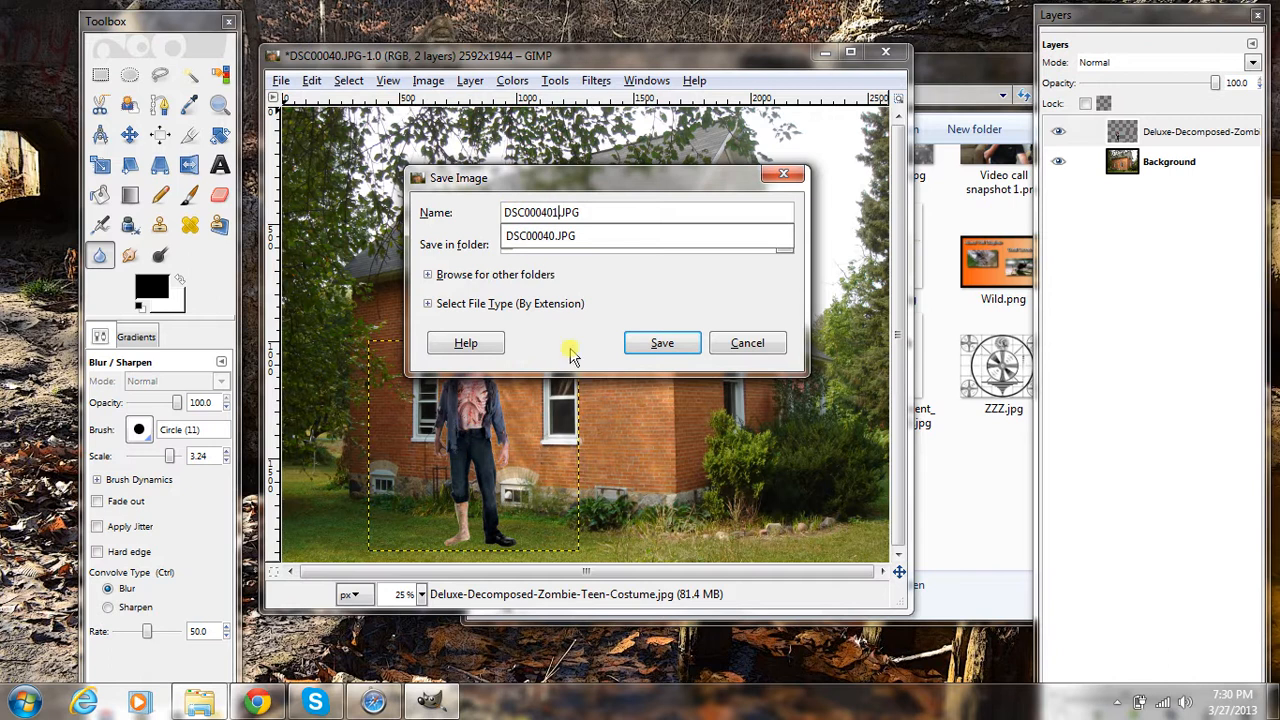
{"action": "left_click", "coordinate": [648, 355]}
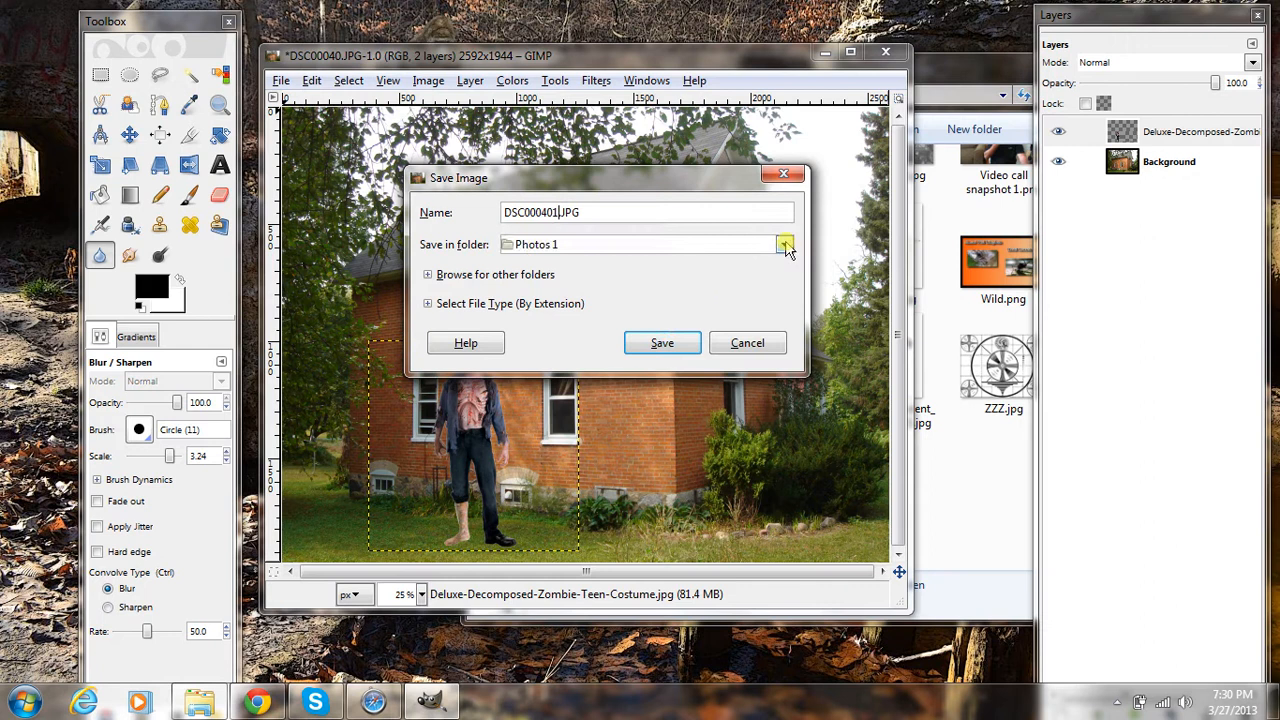
{"action": "left_click", "coordinate": [658, 346]}
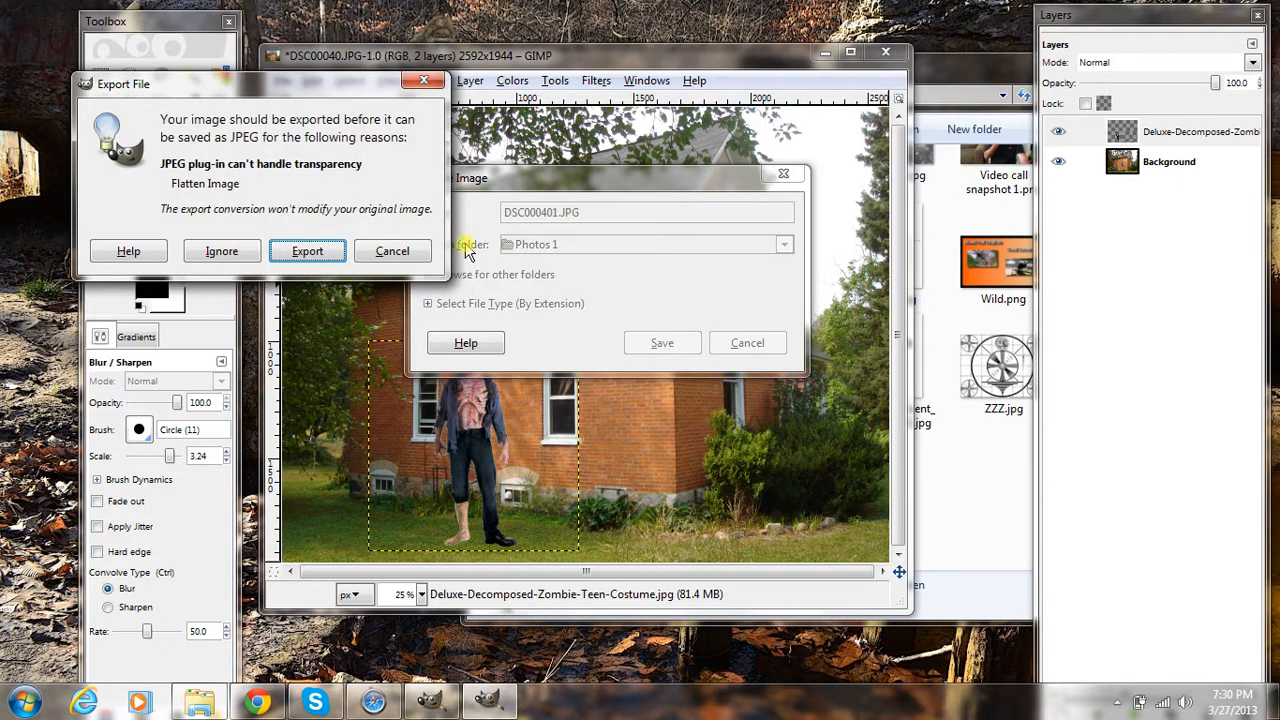
{"action": "left_click", "coordinate": [310, 254]}
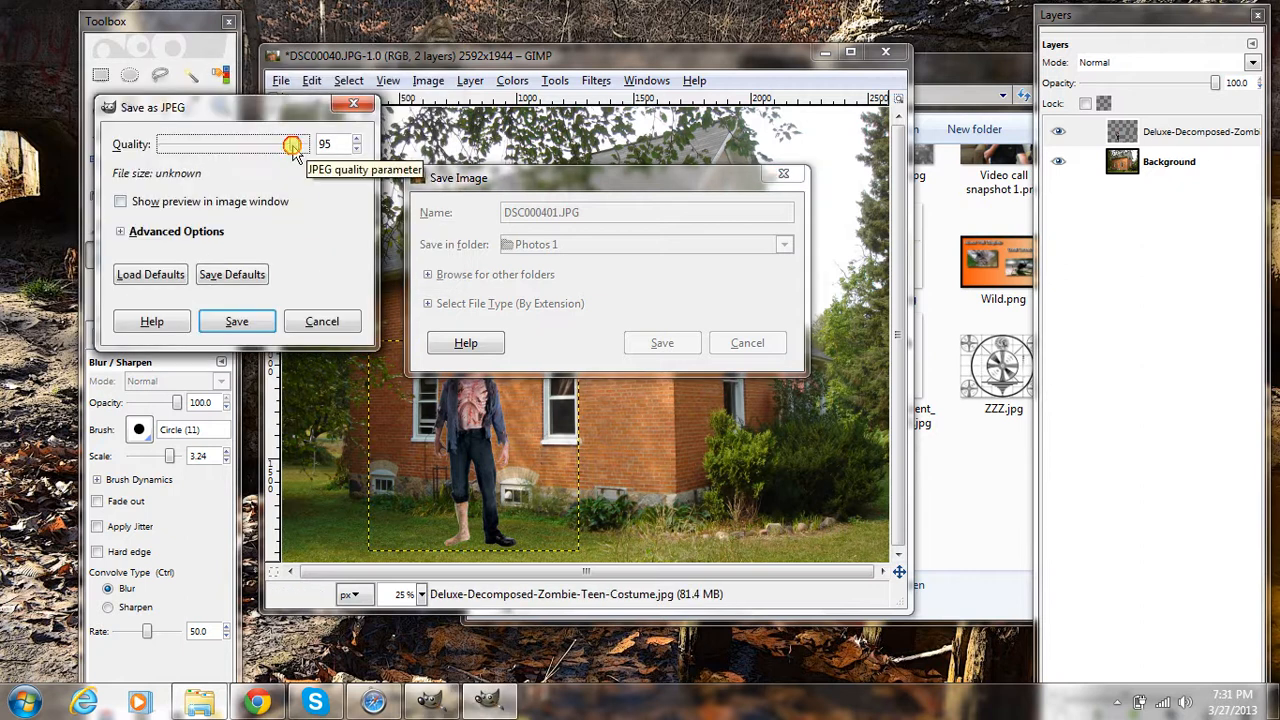
{"action": "left_click_drag", "start_coordinate": [294, 150], "coordinate": [311, 155]}
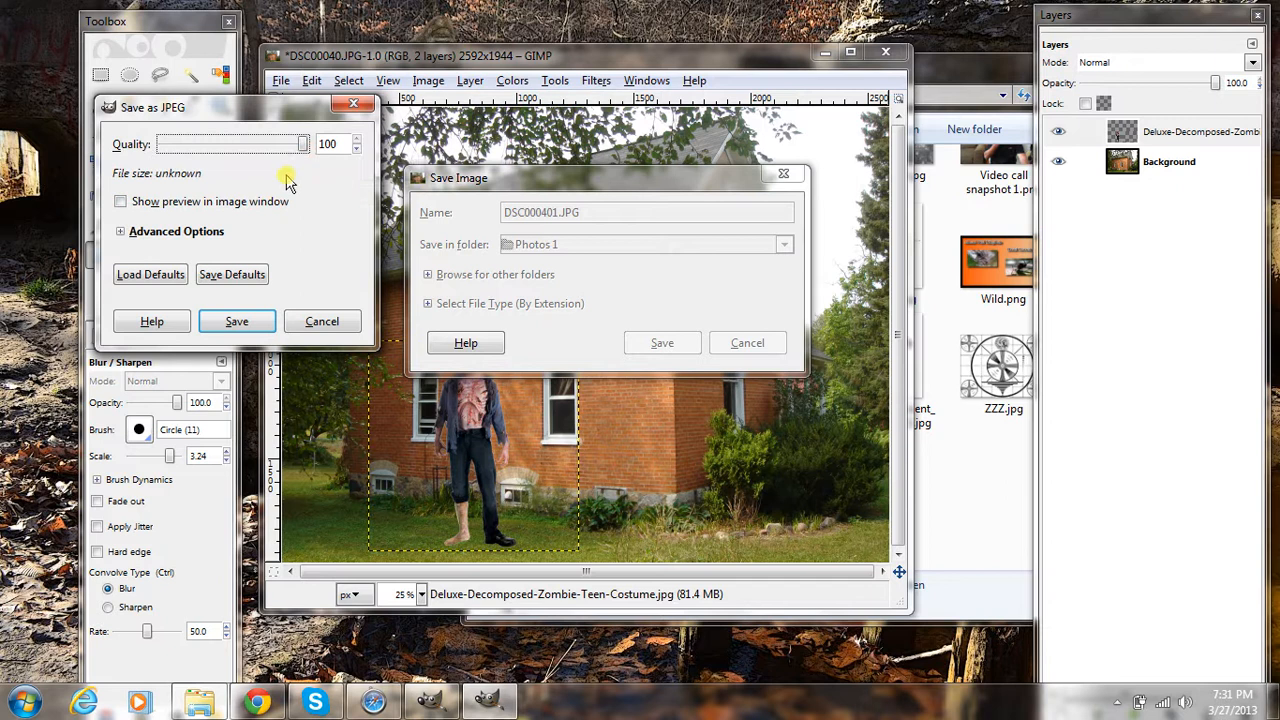
{"action": "left_click", "coordinate": [238, 322]}
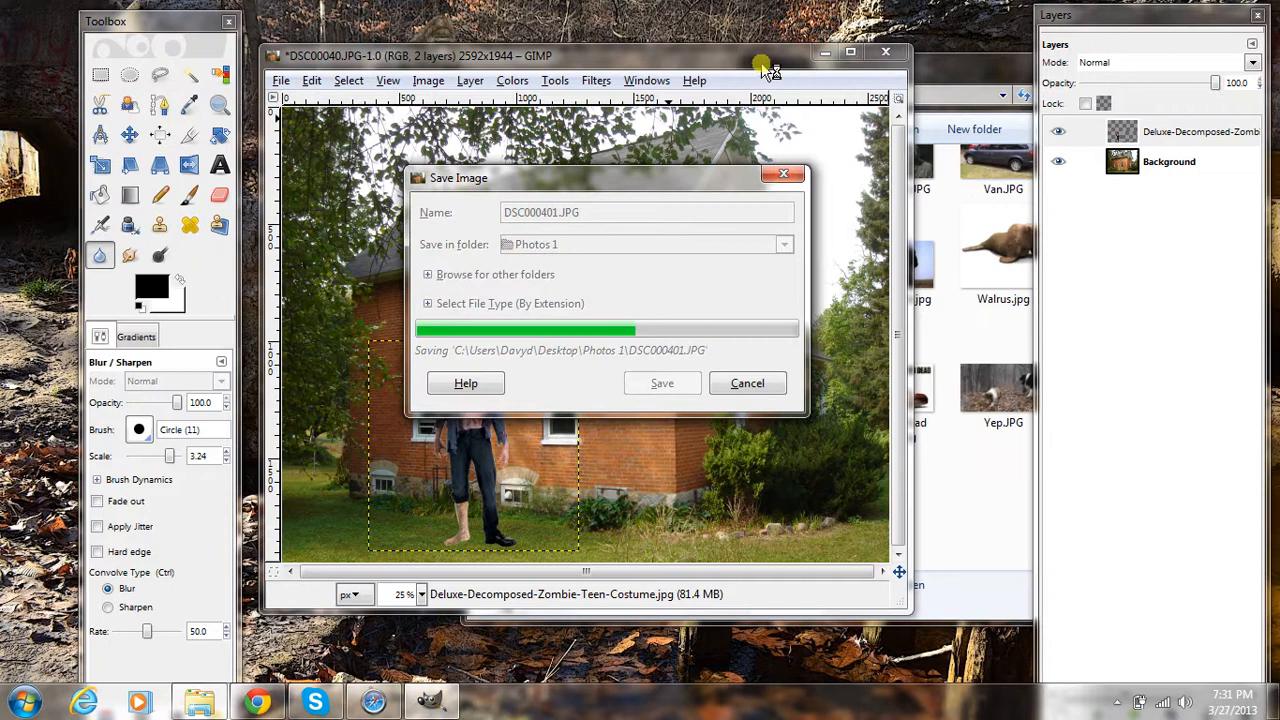
Find DSC000401.JPG in the Photos 1 folder, view it in Windows Photo Viewer and close the viewer.
{"action": "left_click", "coordinate": [957, 70]}
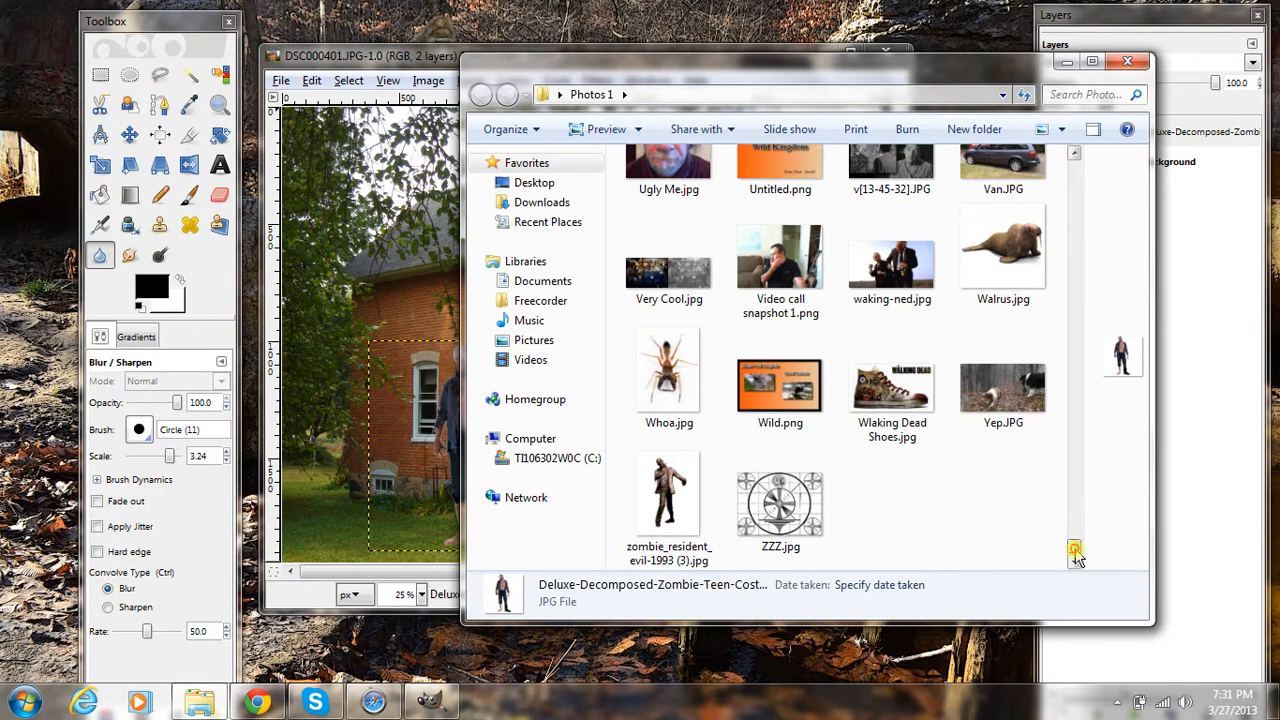
{"action": "left_click_drag", "start_coordinate": [1074, 555], "coordinate": [1052, 443]}
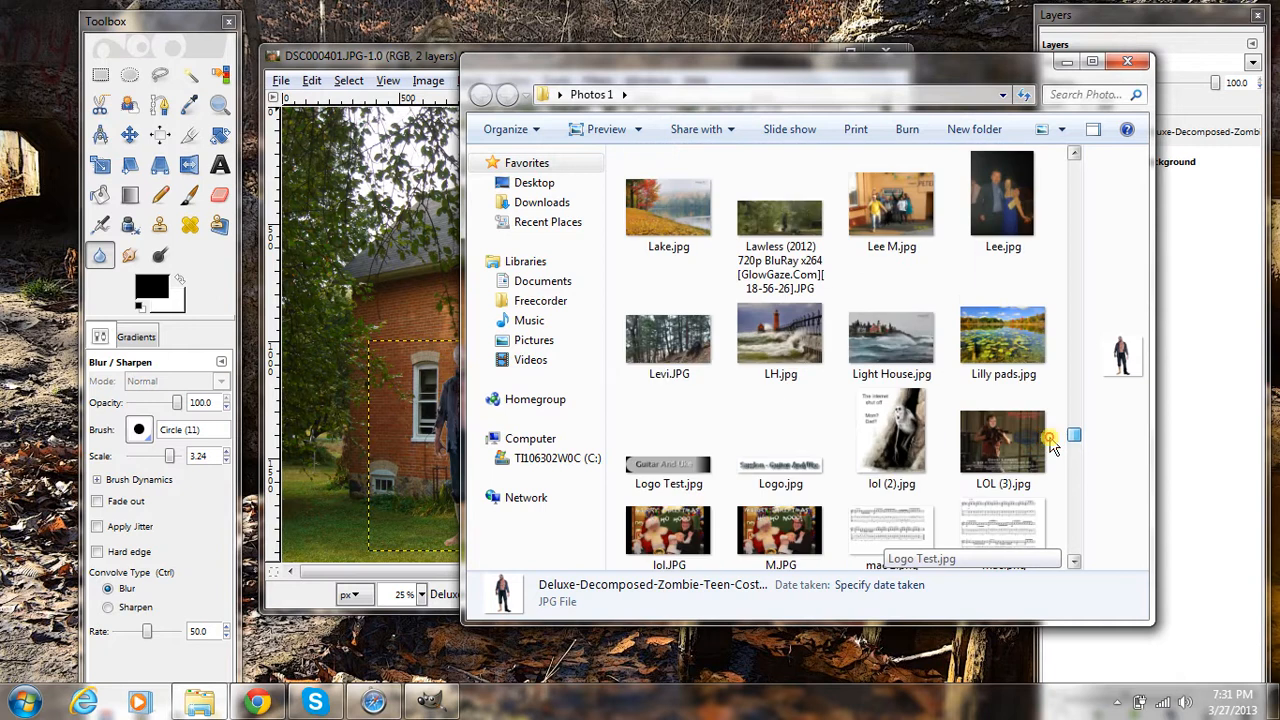
{"action": "left_click_drag", "start_coordinate": [1050, 445], "coordinate": [1045, 397]}
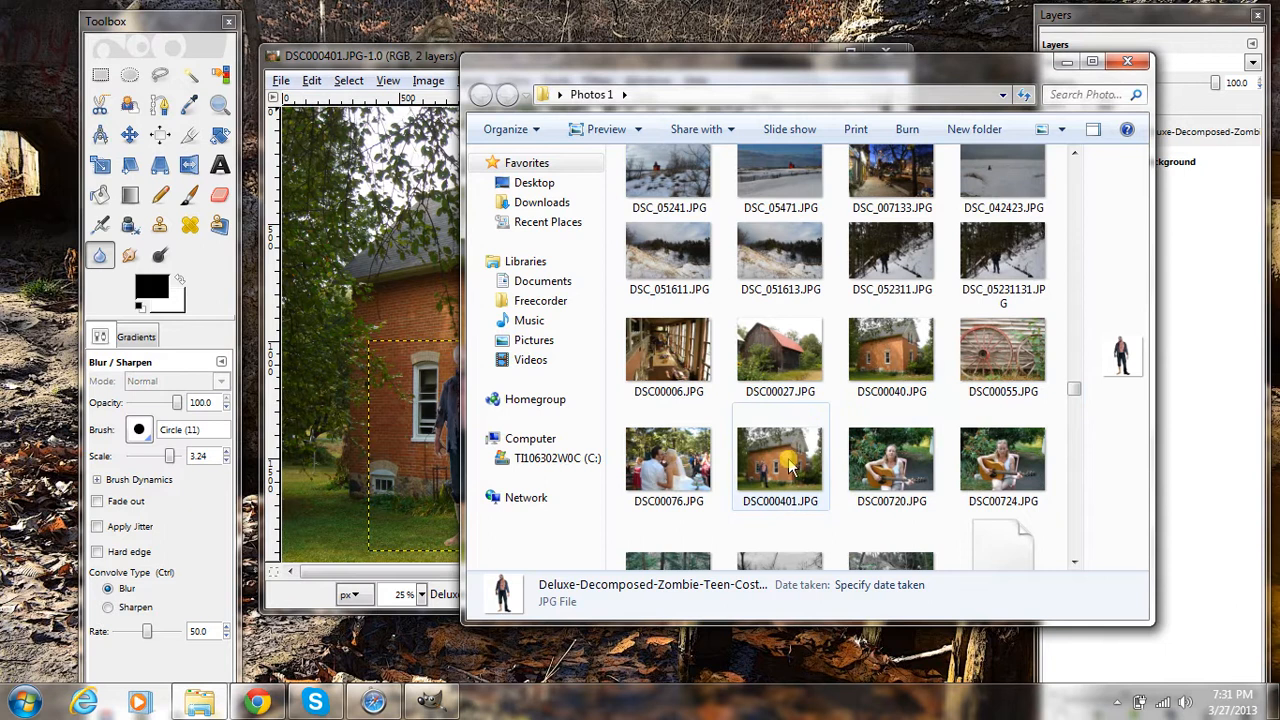
{"action": "left_click", "coordinate": [777, 462]}
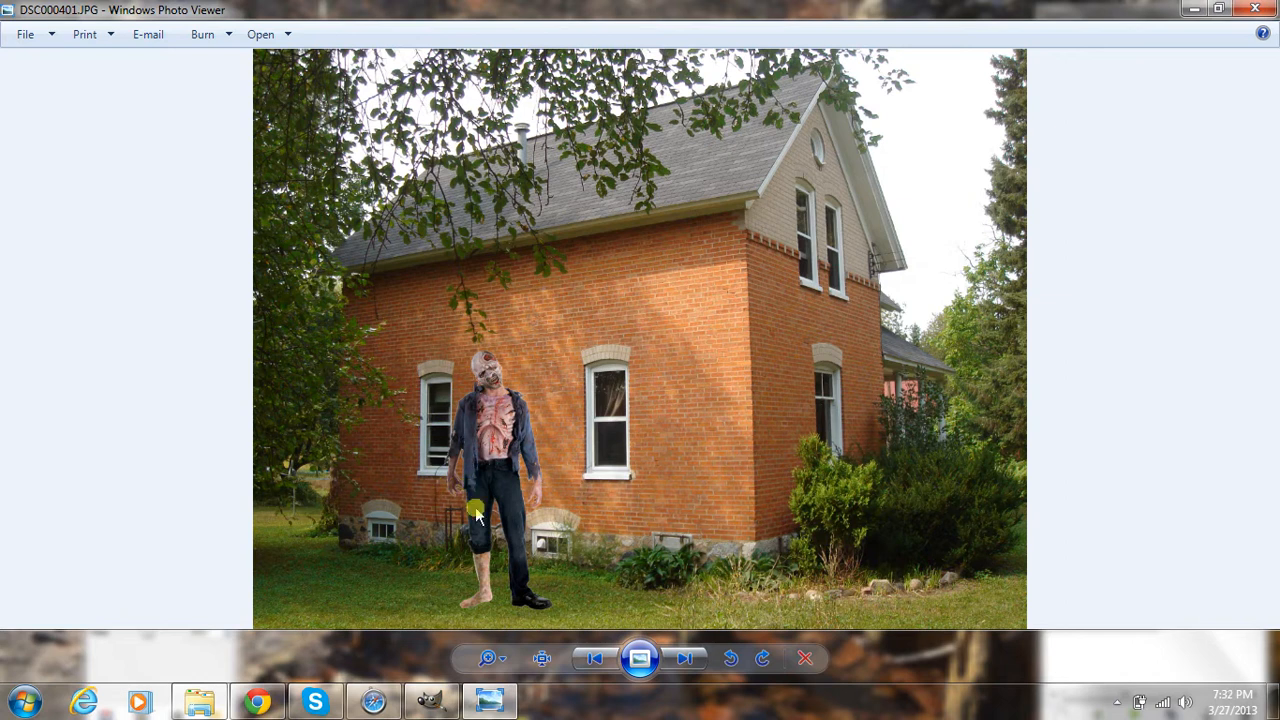
{"action": "left_click", "coordinate": [1264, 12]}
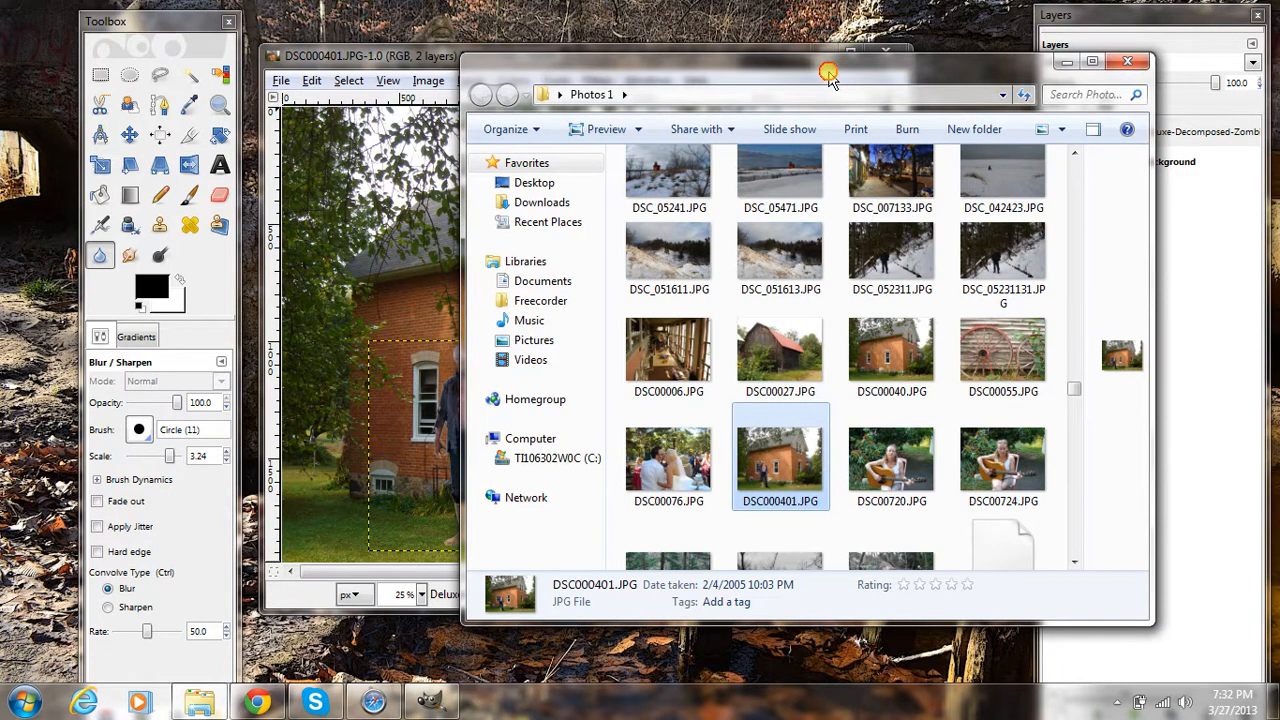
Add the Predator-Series-6-Lost-Predator picture from the Photos 1 folder to the house image as a new layer.
{"action": "left_click_drag", "start_coordinate": [843, 78], "coordinate": [782, 71]}
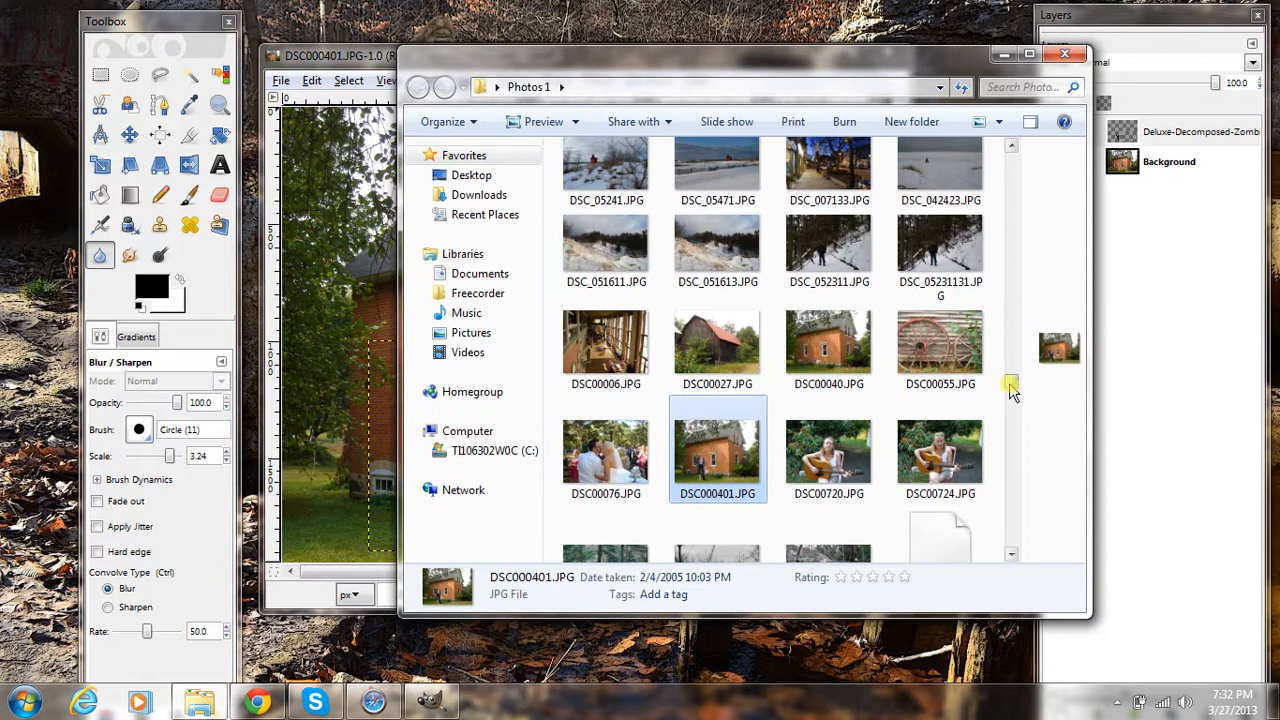
{"action": "left_click_drag", "start_coordinate": [1012, 382], "coordinate": [1022, 470]}
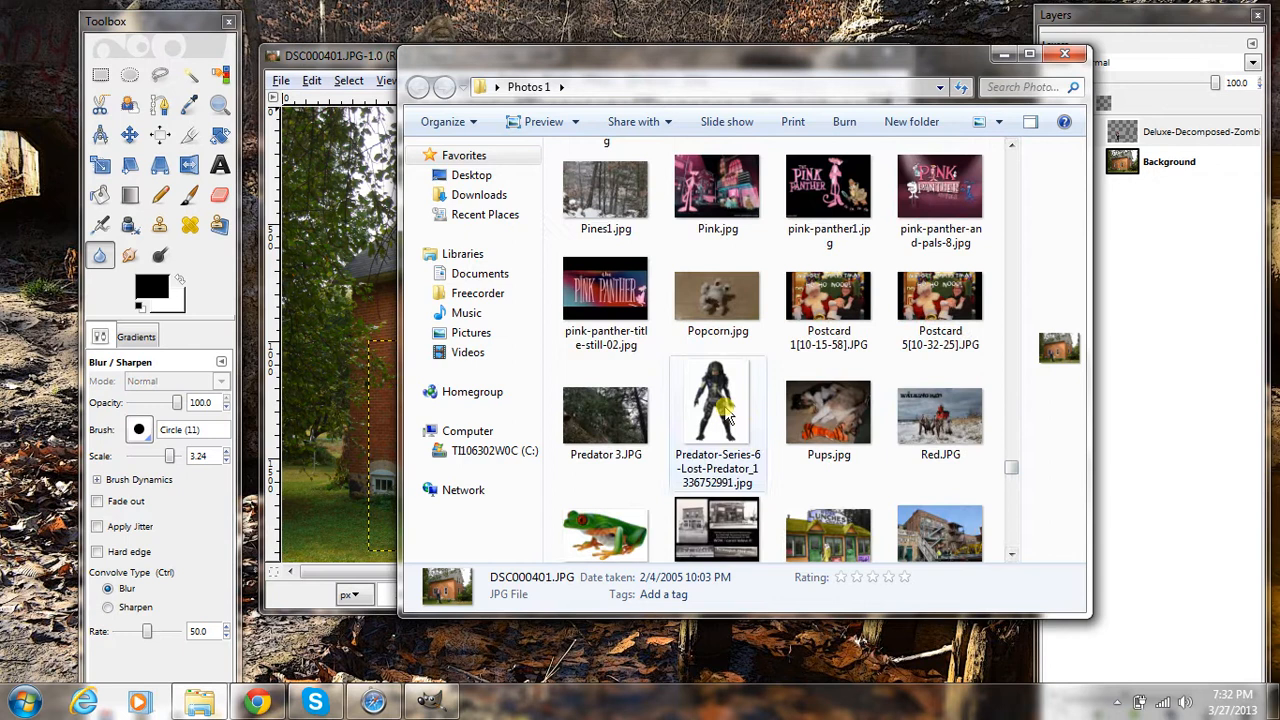
{"action": "left_click_drag", "start_coordinate": [722, 405], "coordinate": [347, 238]}
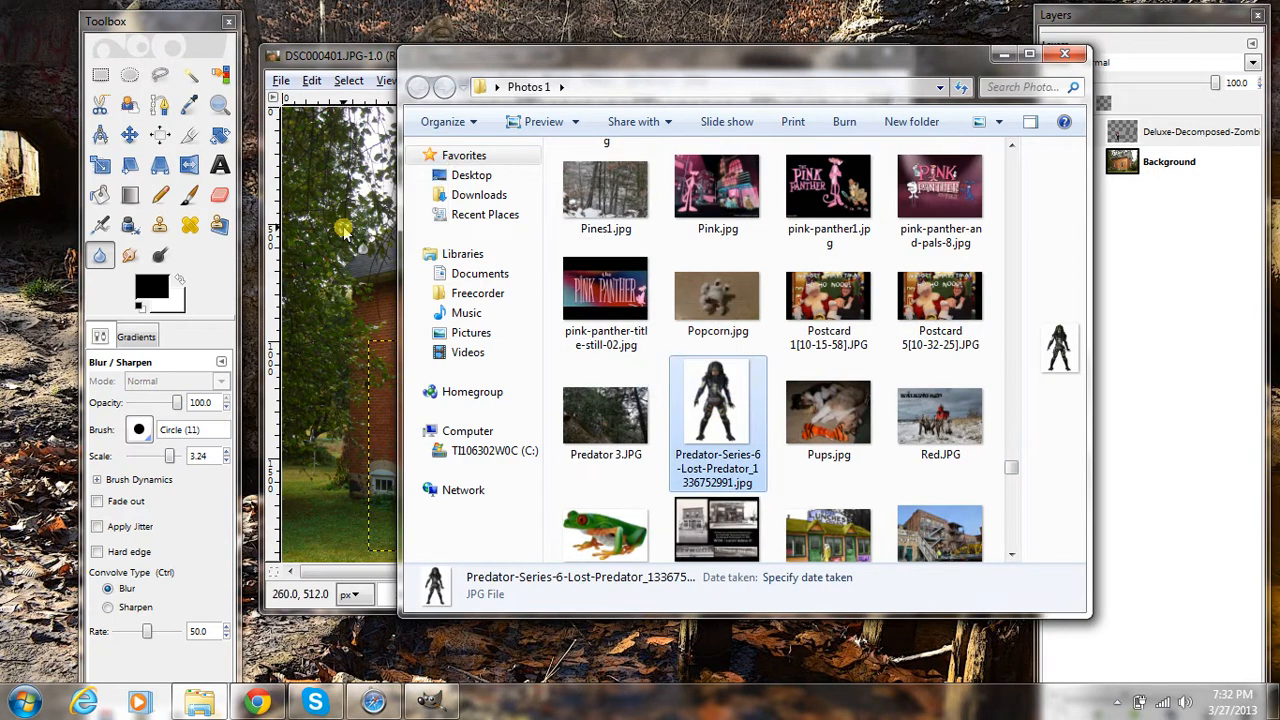
{"action": "left_click_drag", "start_coordinate": [342, 230], "coordinate": [342, 230]}
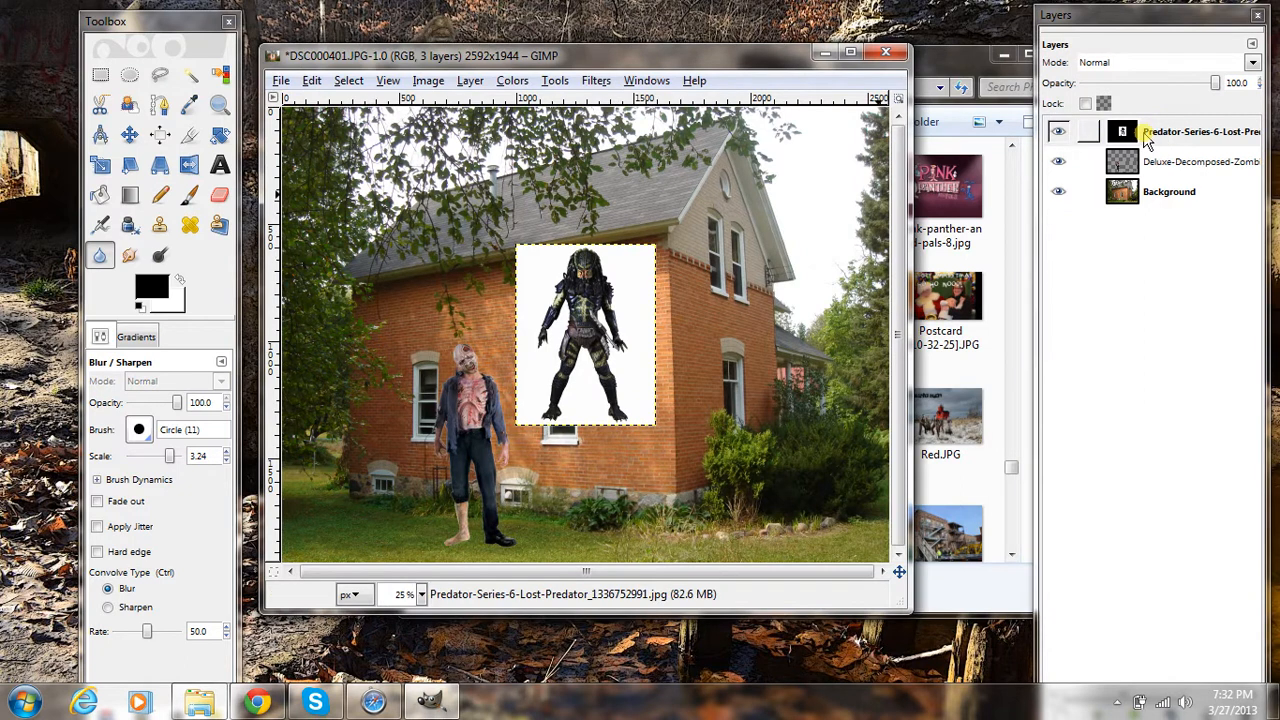
Add an alpha channel to the Predator layer, then select its white background by color and delete it.
{"action": "right_click", "coordinate": [1147, 140]}
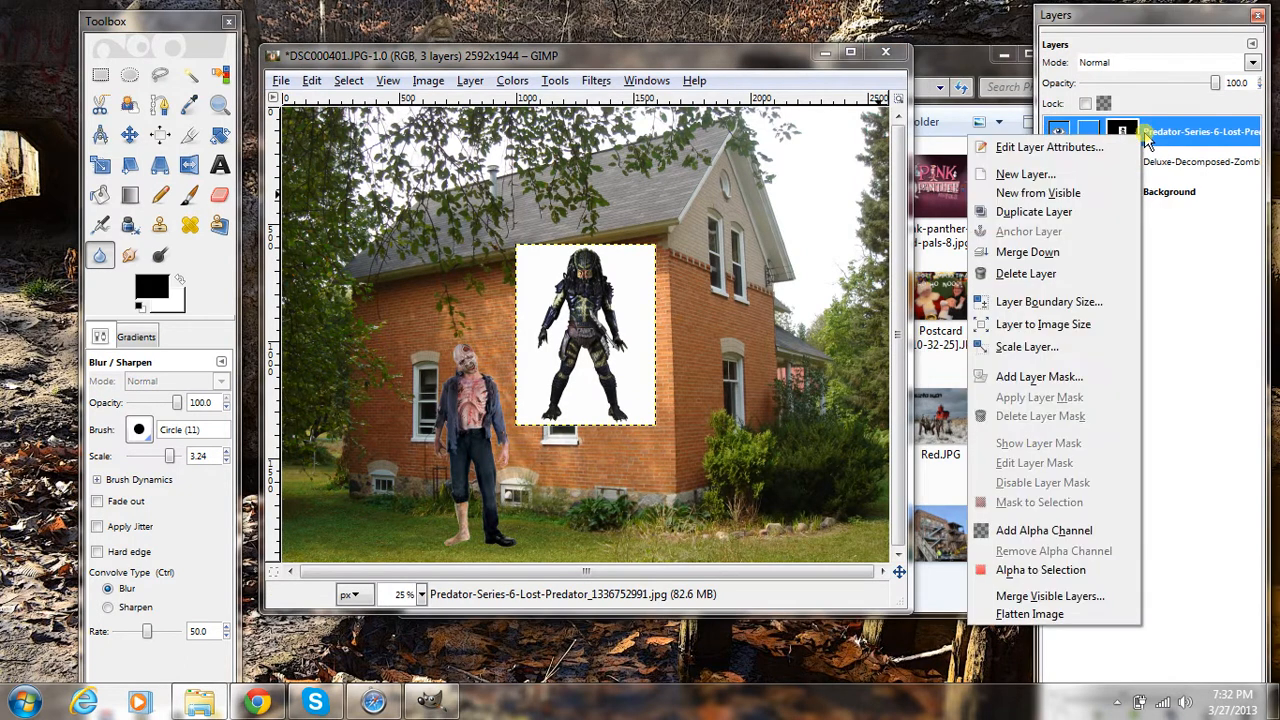
{"action": "left_click", "coordinate": [1022, 530]}
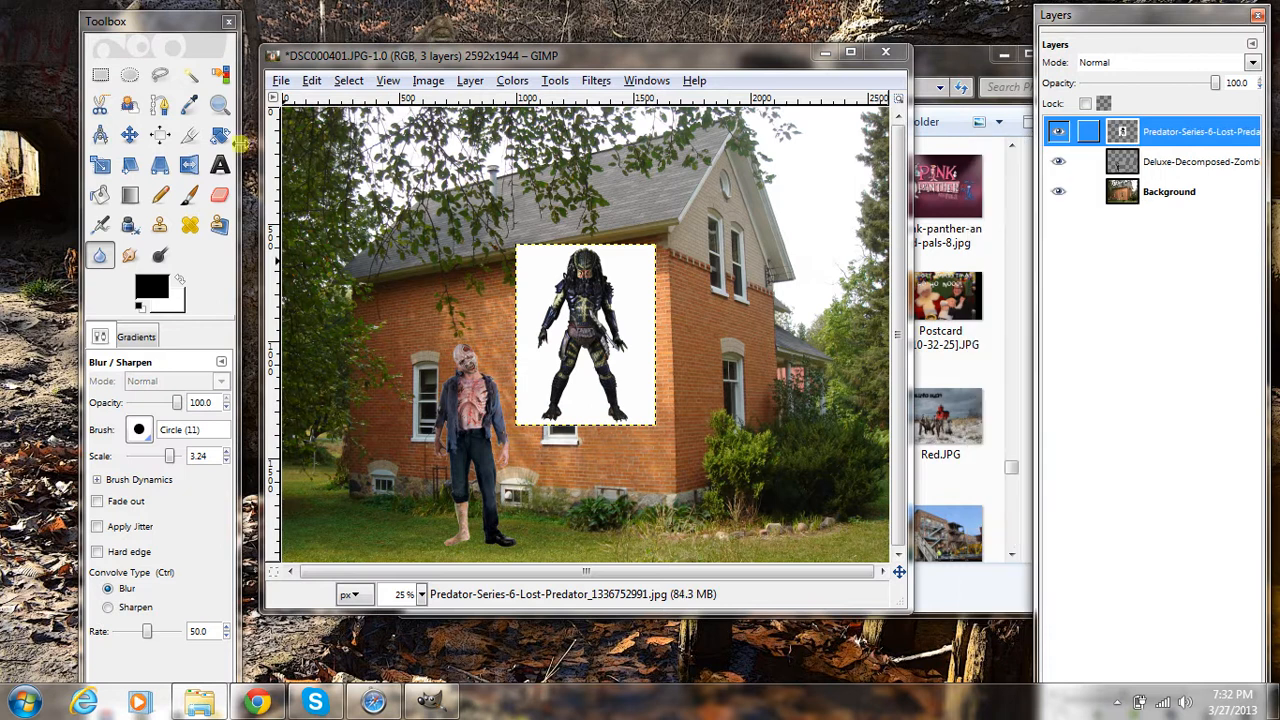
{"action": "left_click", "coordinate": [220, 76]}
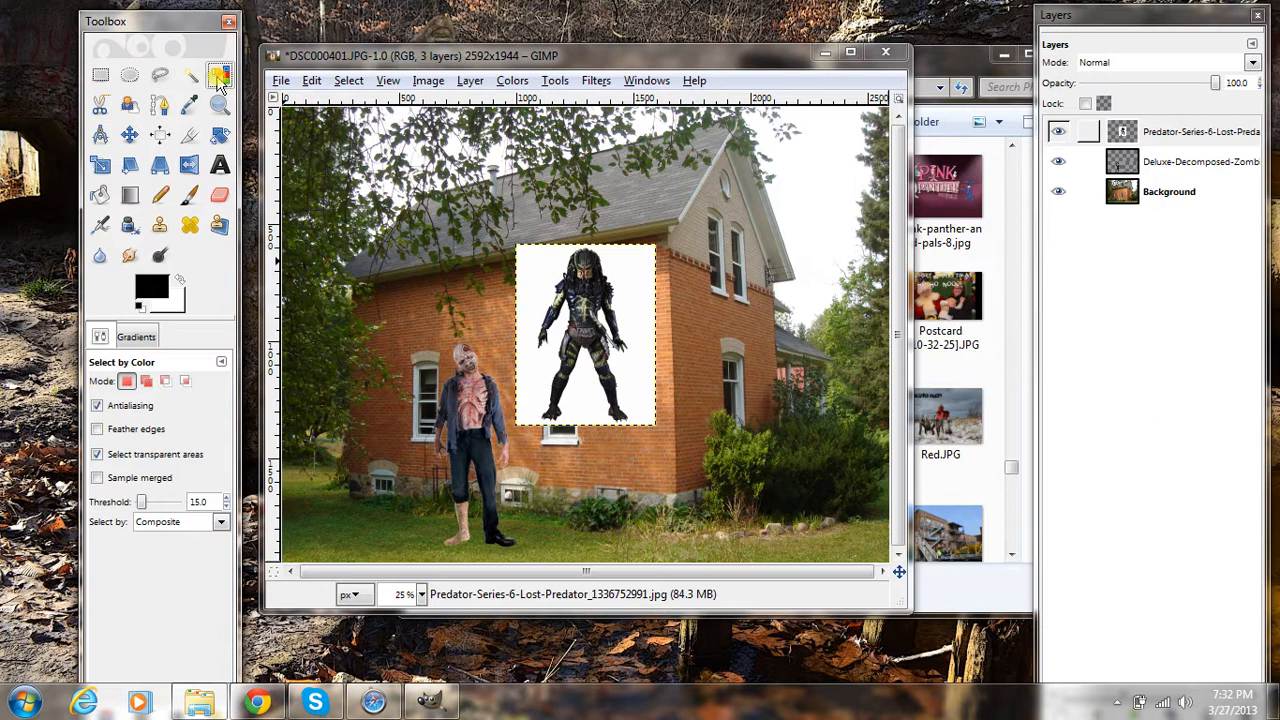
{"action": "left_click", "coordinate": [539, 283]}
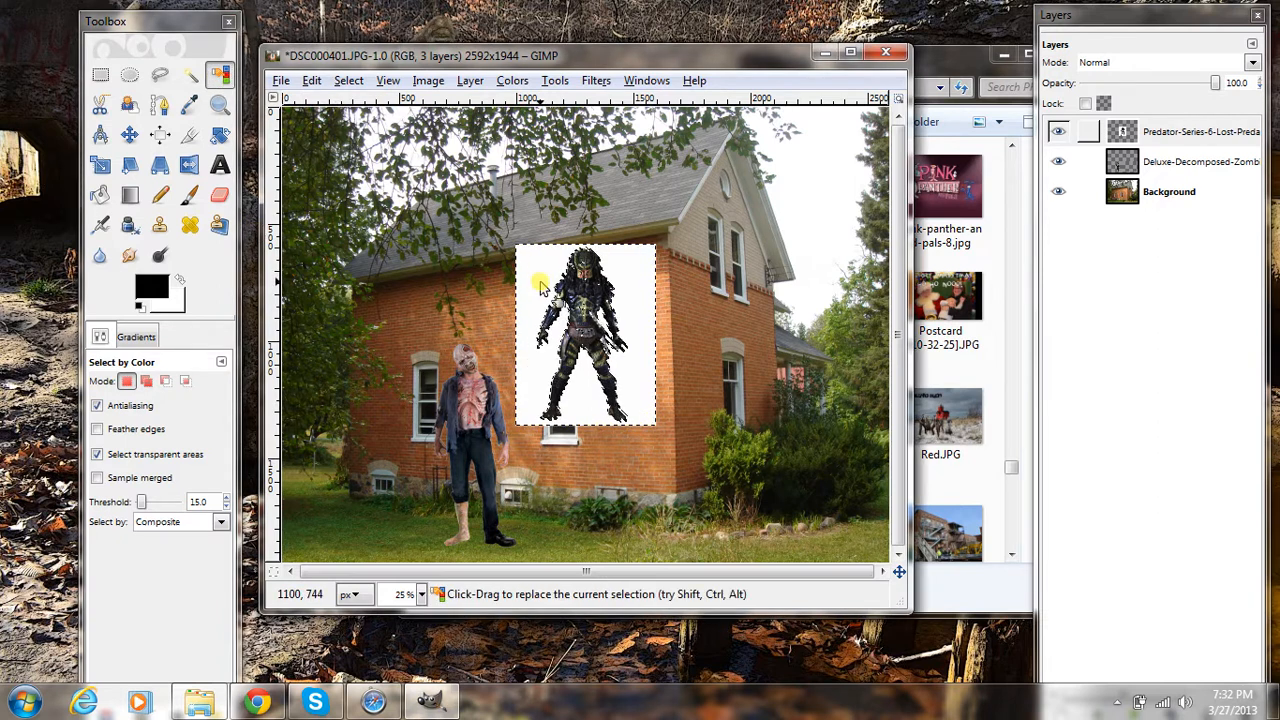
{"action": "key", "text": "Delete"}
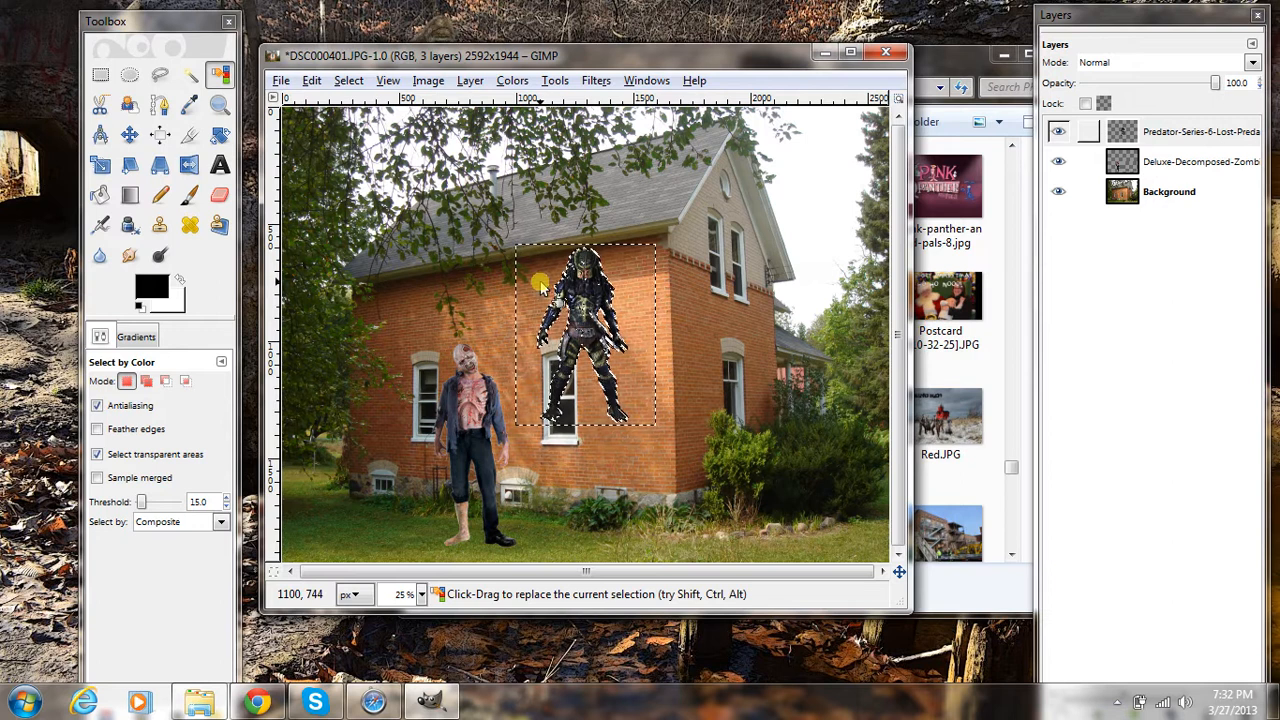
Clear the selection and move the Predator layer down to the ground in front of the house, beside the zombie.
{"action": "left_click", "coordinate": [349, 81]}
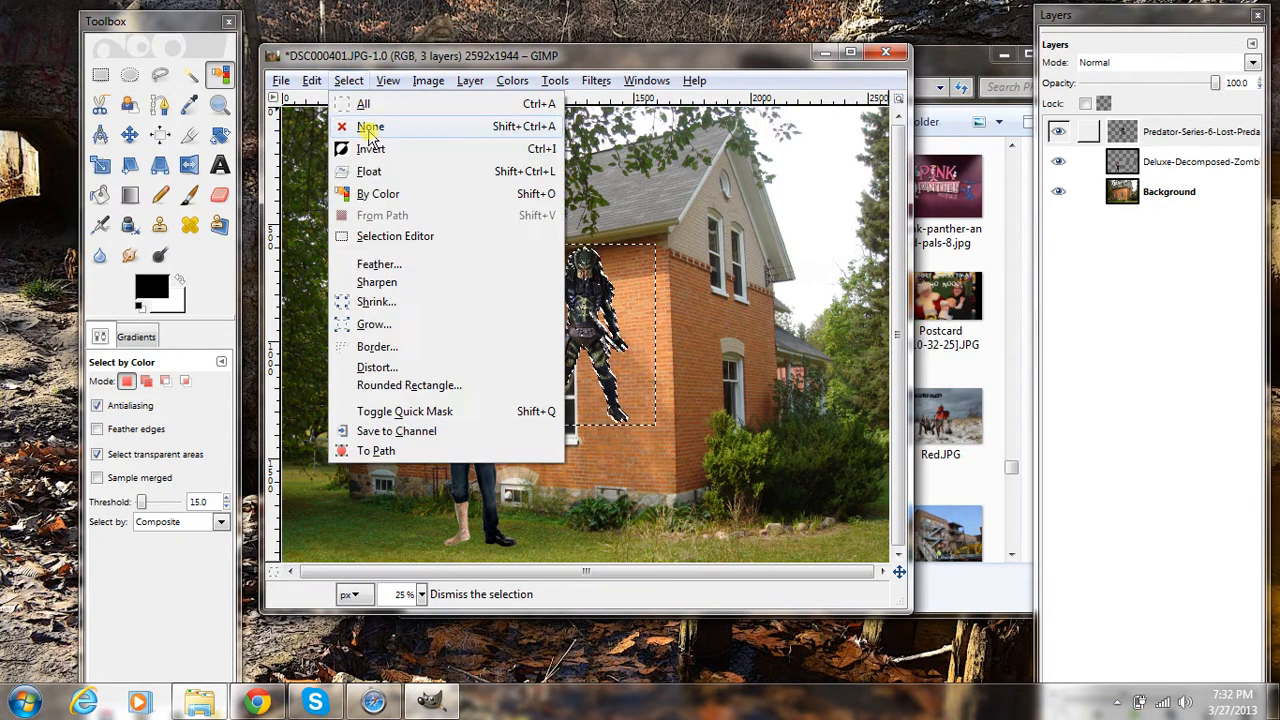
{"action": "left_click", "coordinate": [369, 127]}
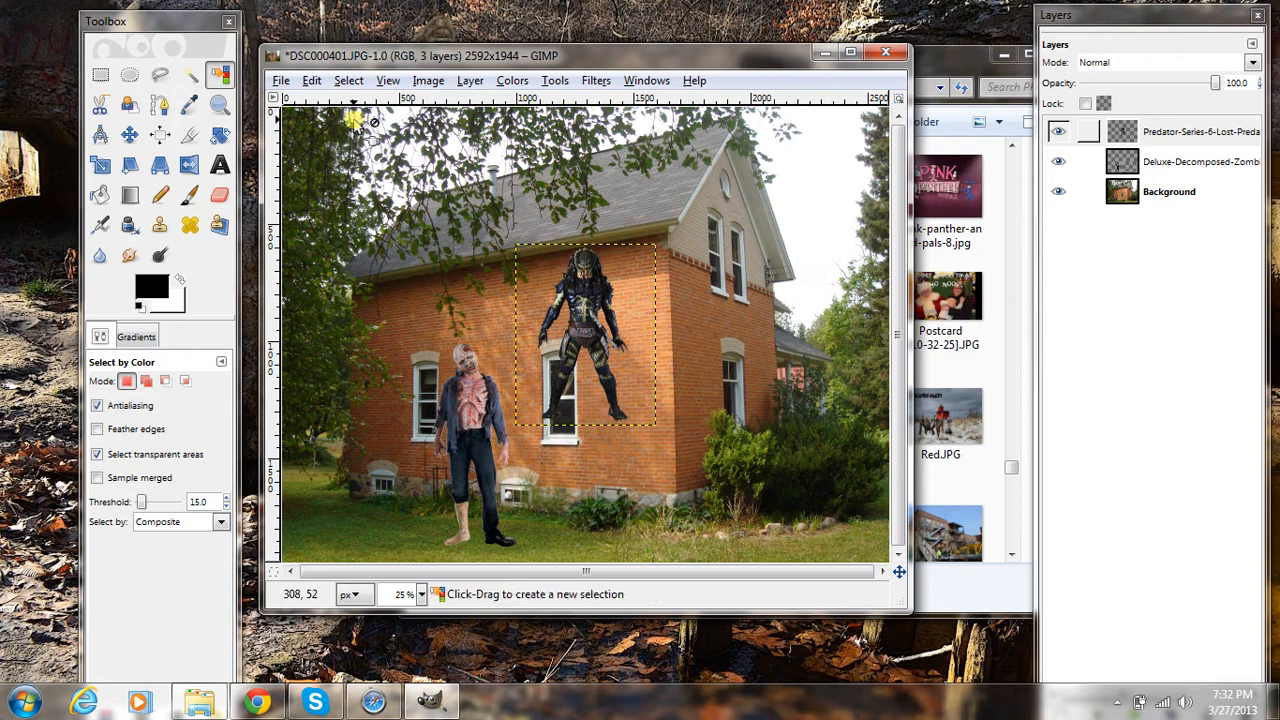
{"action": "left_click", "coordinate": [130, 136]}
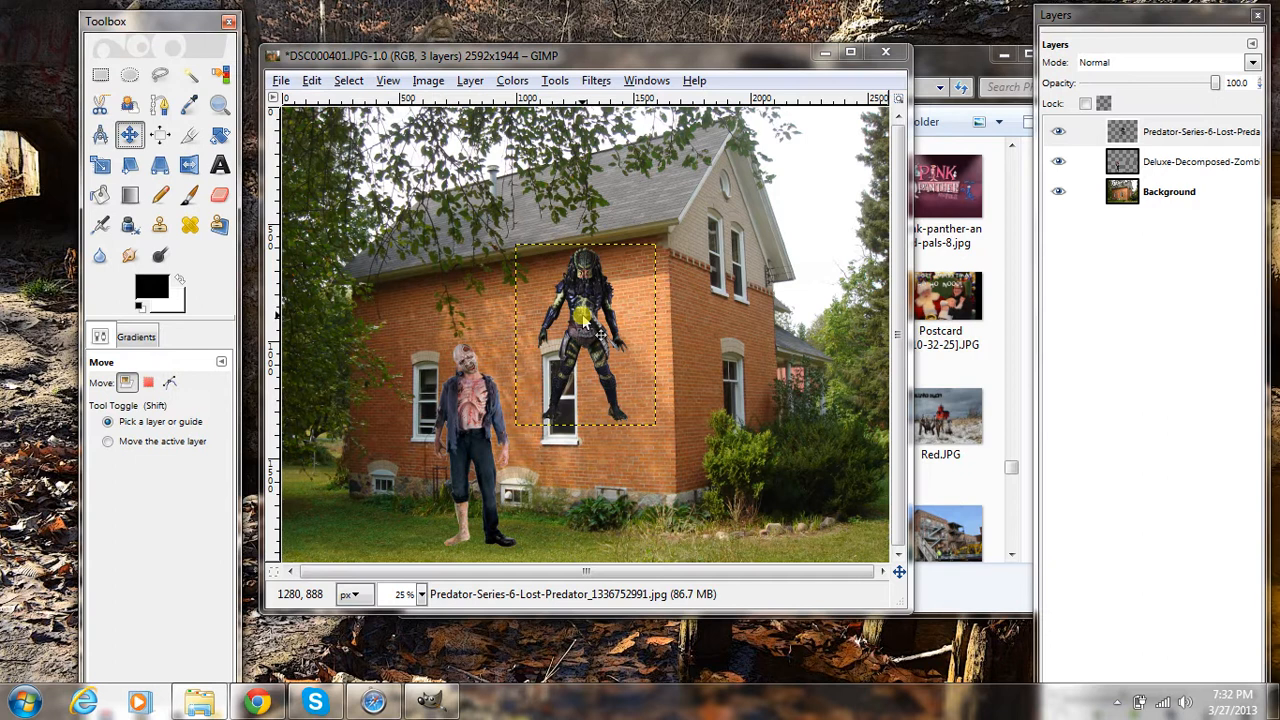
{"action": "left_click_drag", "start_coordinate": [583, 316], "coordinate": [613, 423]}
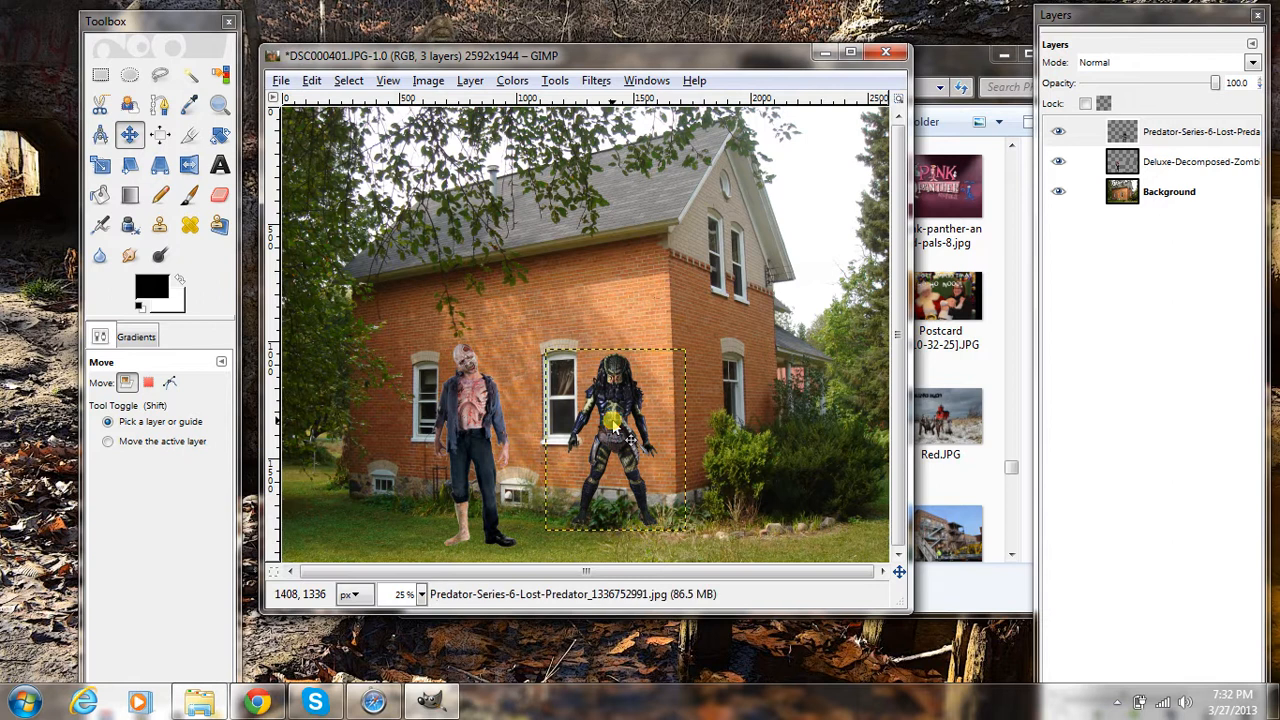
Scale the Predator layer up to about twice its width and height, so the figure towers over the zombie.
{"action": "right_click", "coordinate": [1161, 140]}
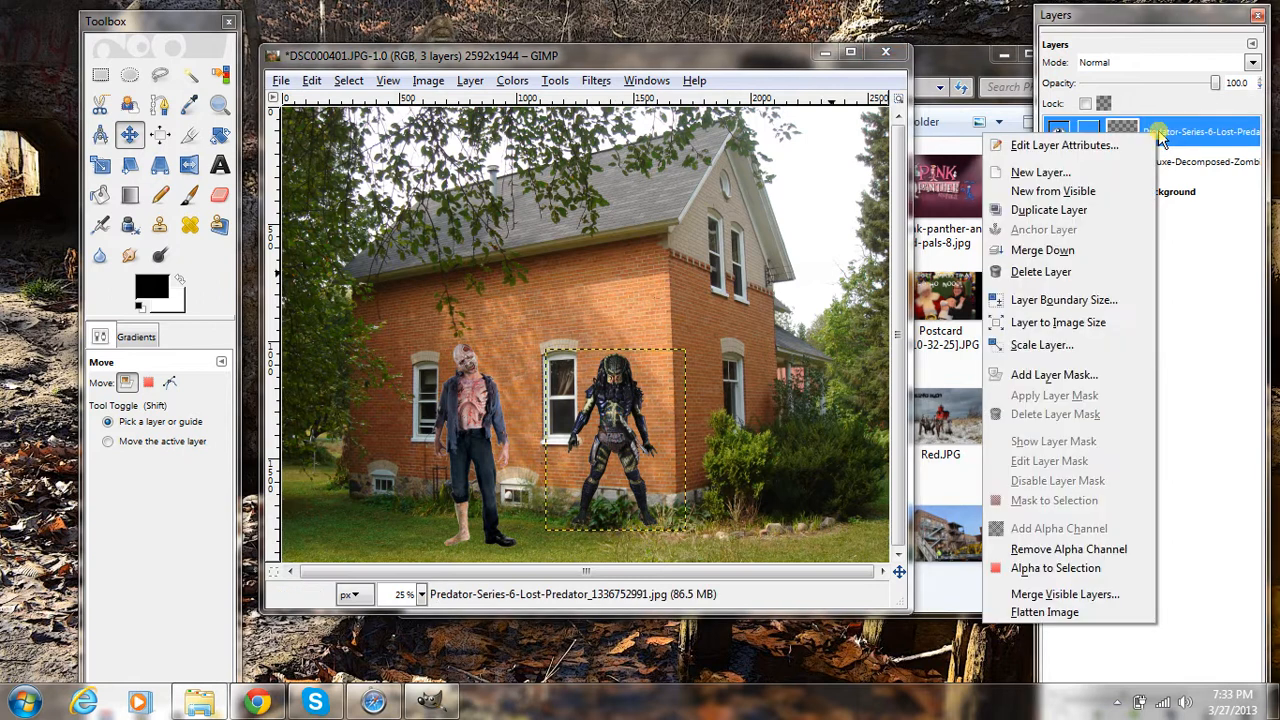
{"action": "left_click", "coordinate": [1049, 347]}
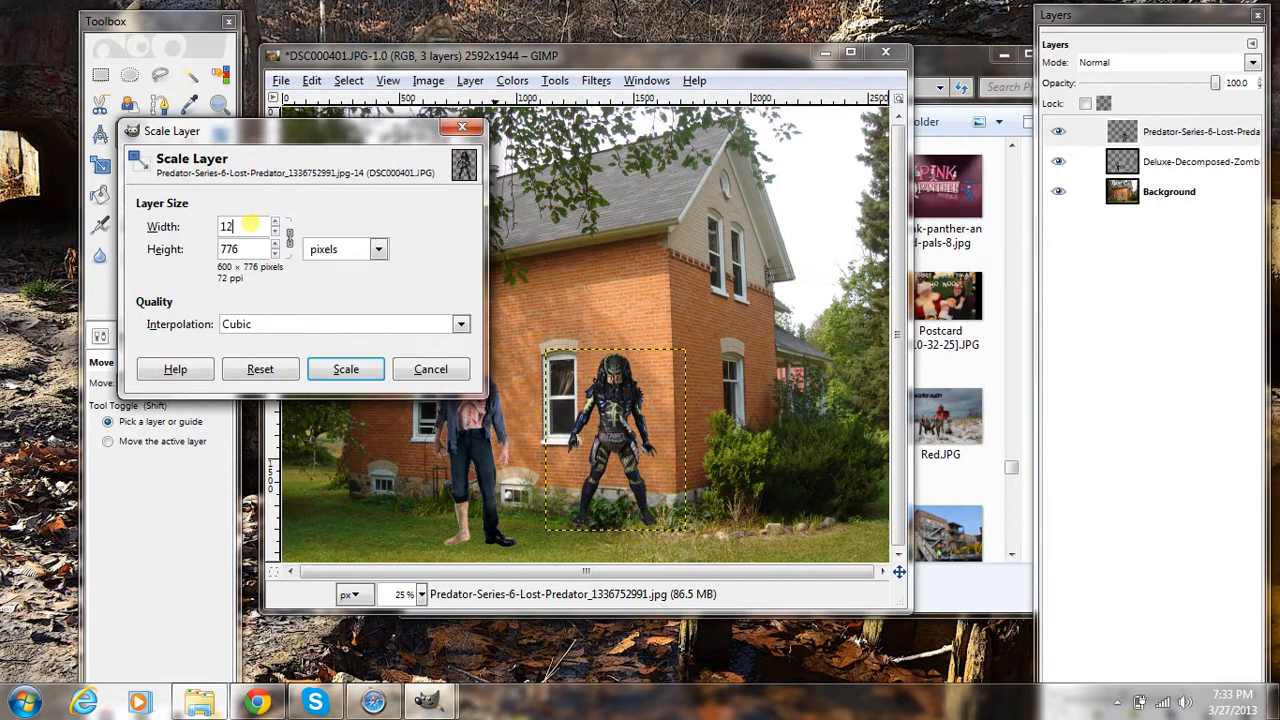
{"action": "left_click", "coordinate": [345, 368]}
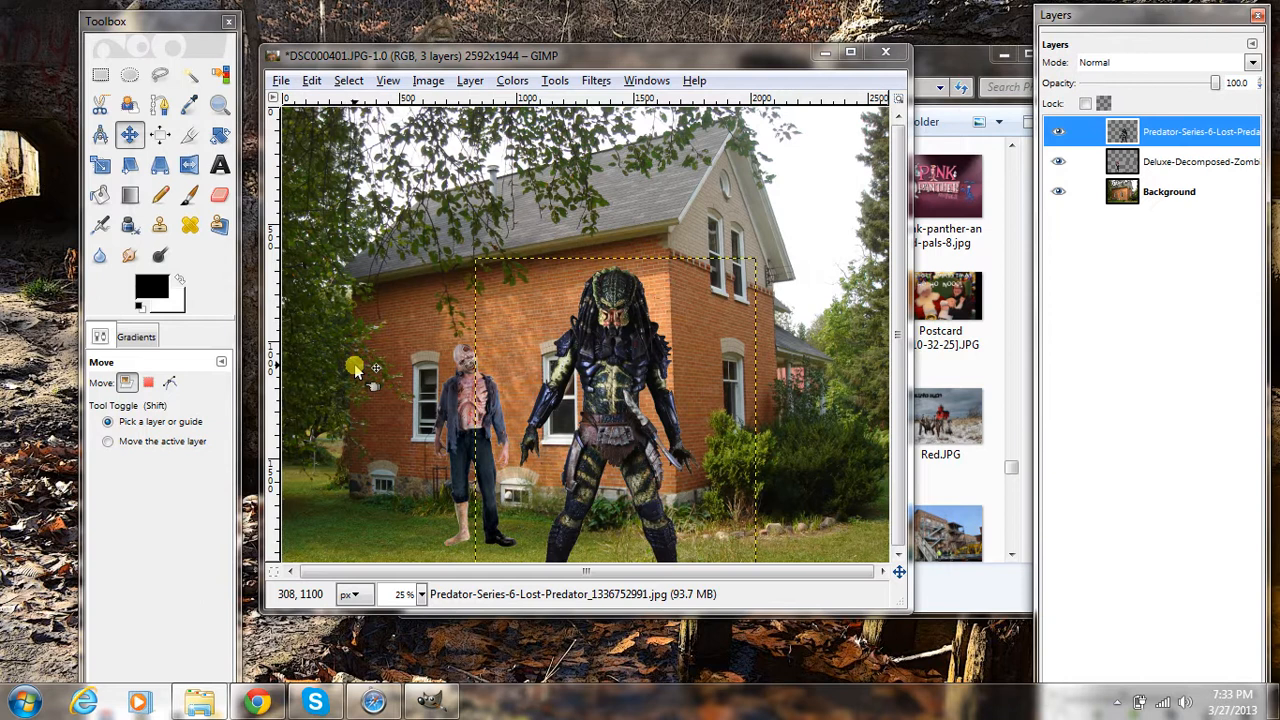
{"action": "right_click", "coordinate": [1146, 140]}
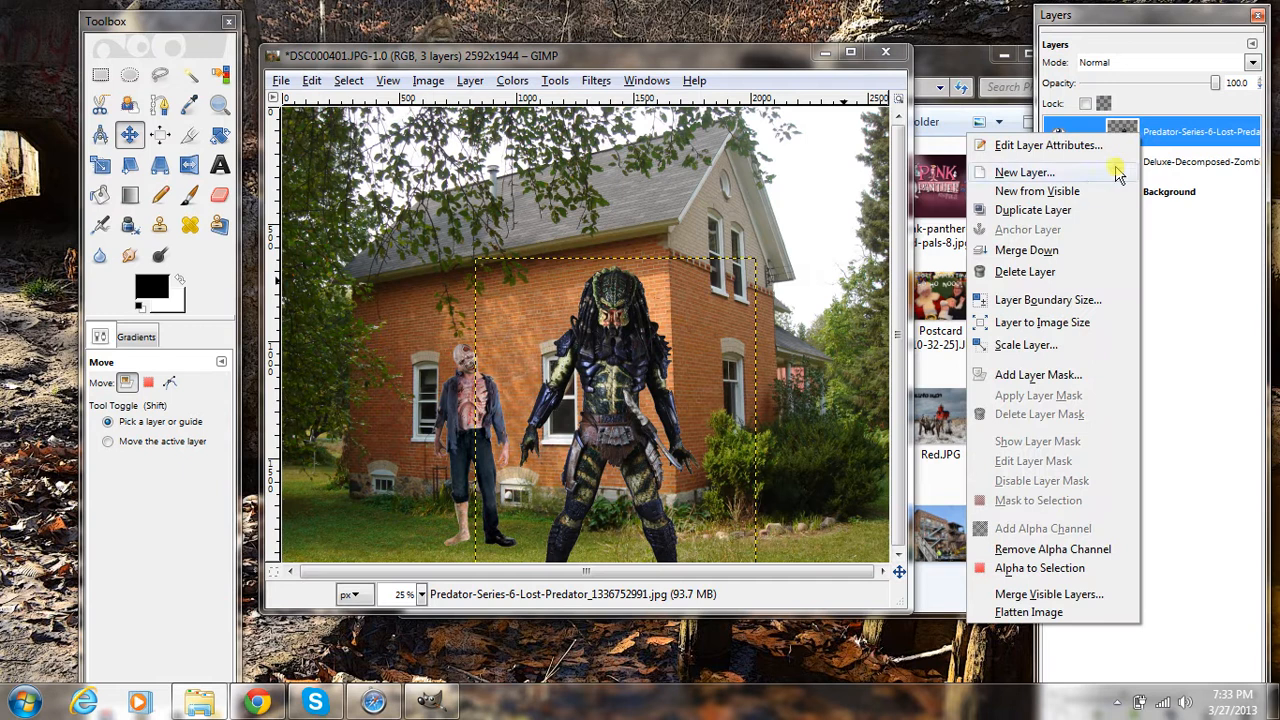
{"action": "left_click", "coordinate": [1162, 12]}
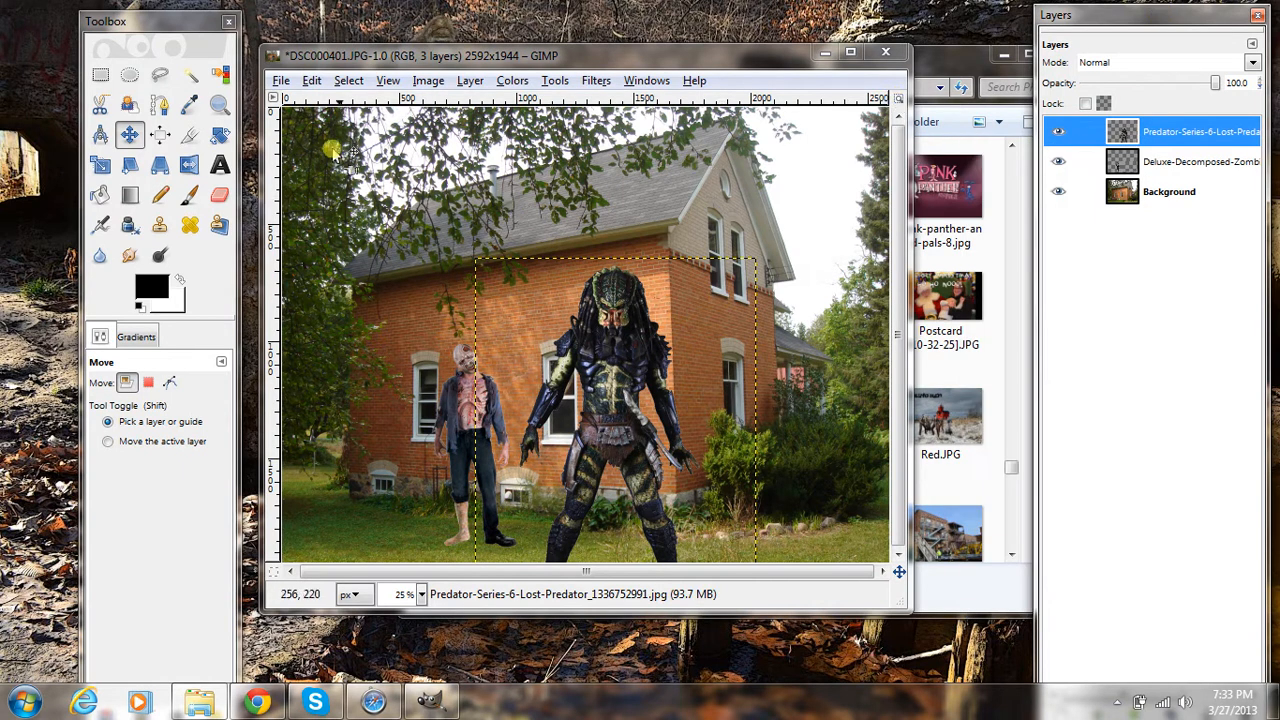
Save the composite as DSC000401.JPG in the Photos 1 folder, replacing the existing file and exporting it flattened at JPEG quality 100.
{"action": "left_click", "coordinate": [285, 82]}
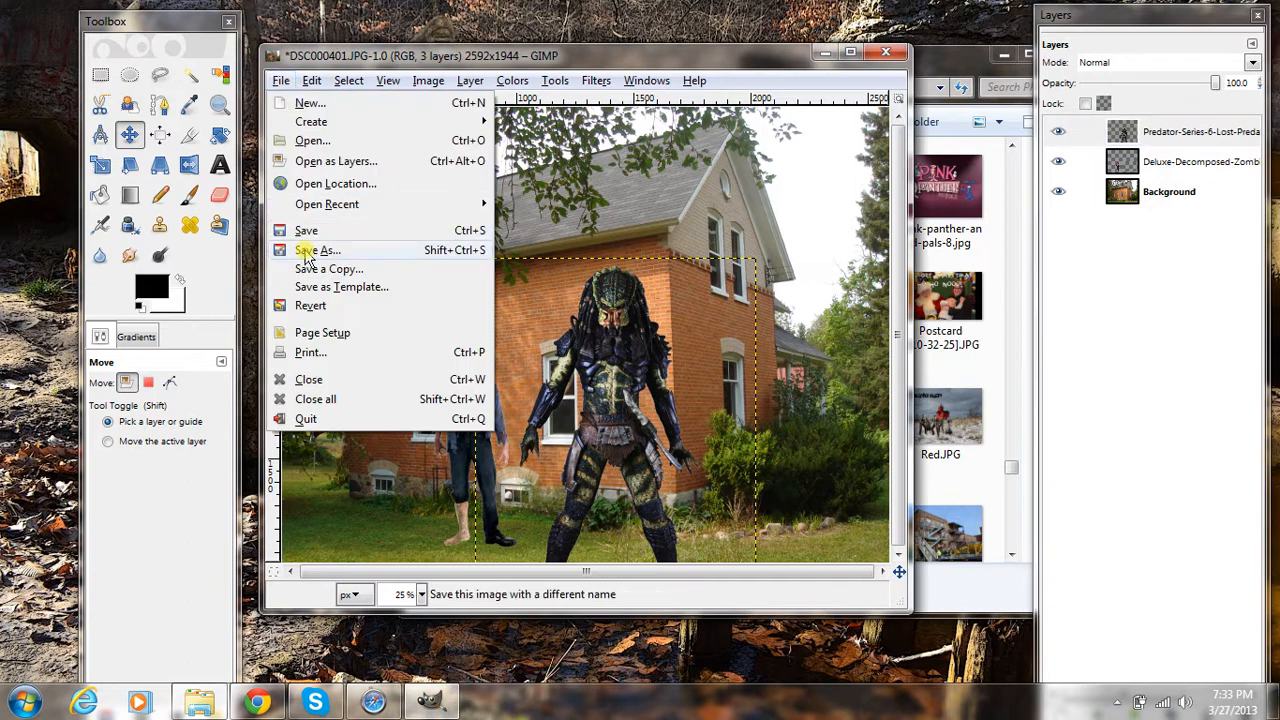
{"action": "left_click", "coordinate": [307, 252]}
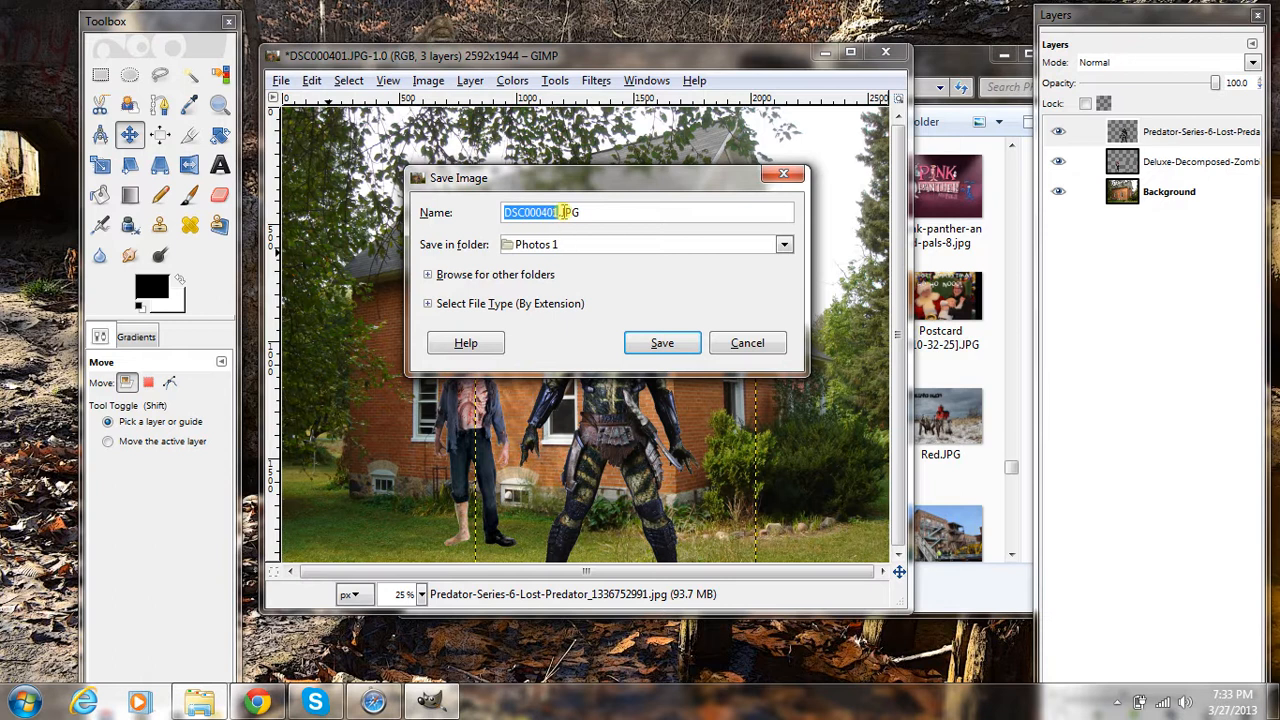
{"action": "left_click", "coordinate": [656, 344]}
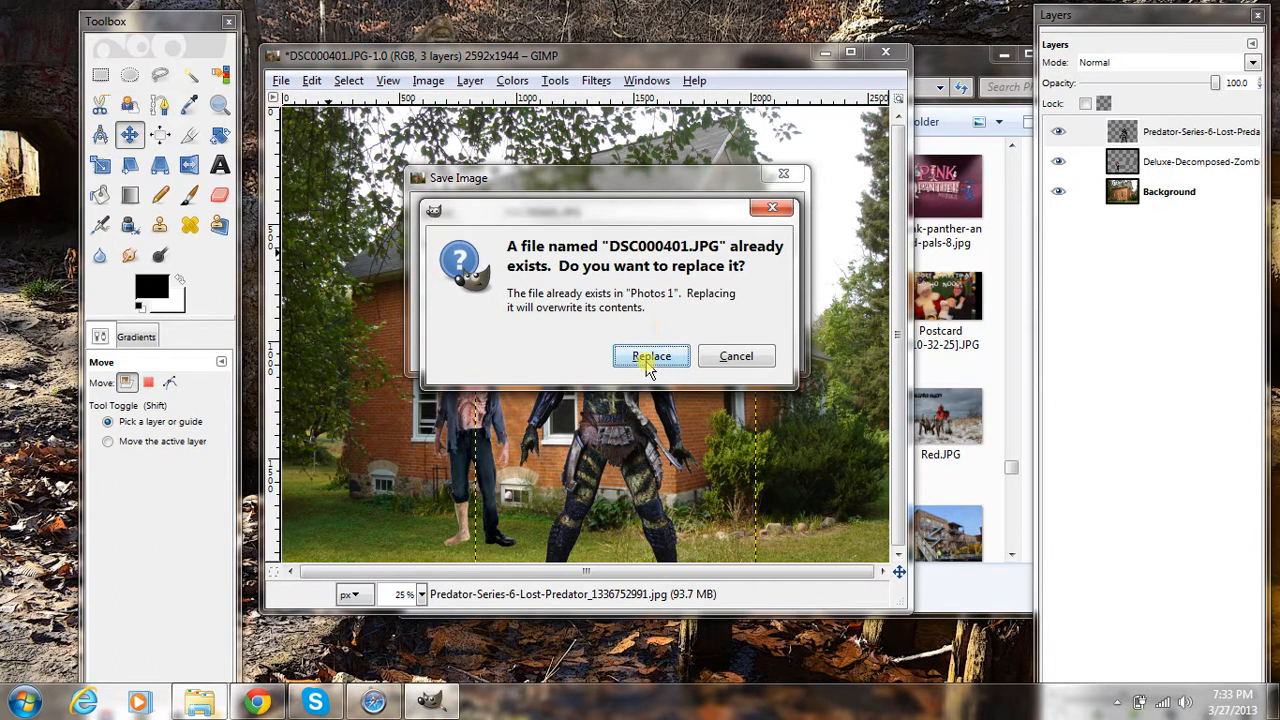
{"action": "left_click", "coordinate": [648, 360]}
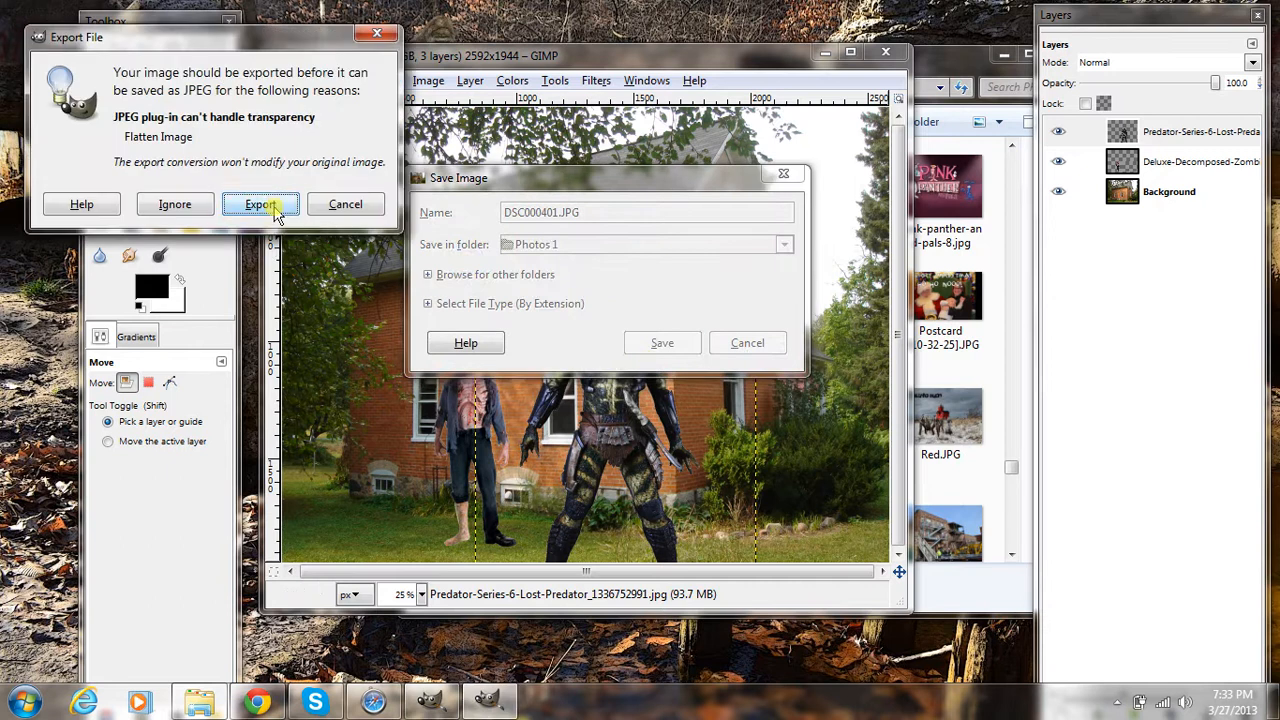
{"action": "left_click", "coordinate": [274, 206]}
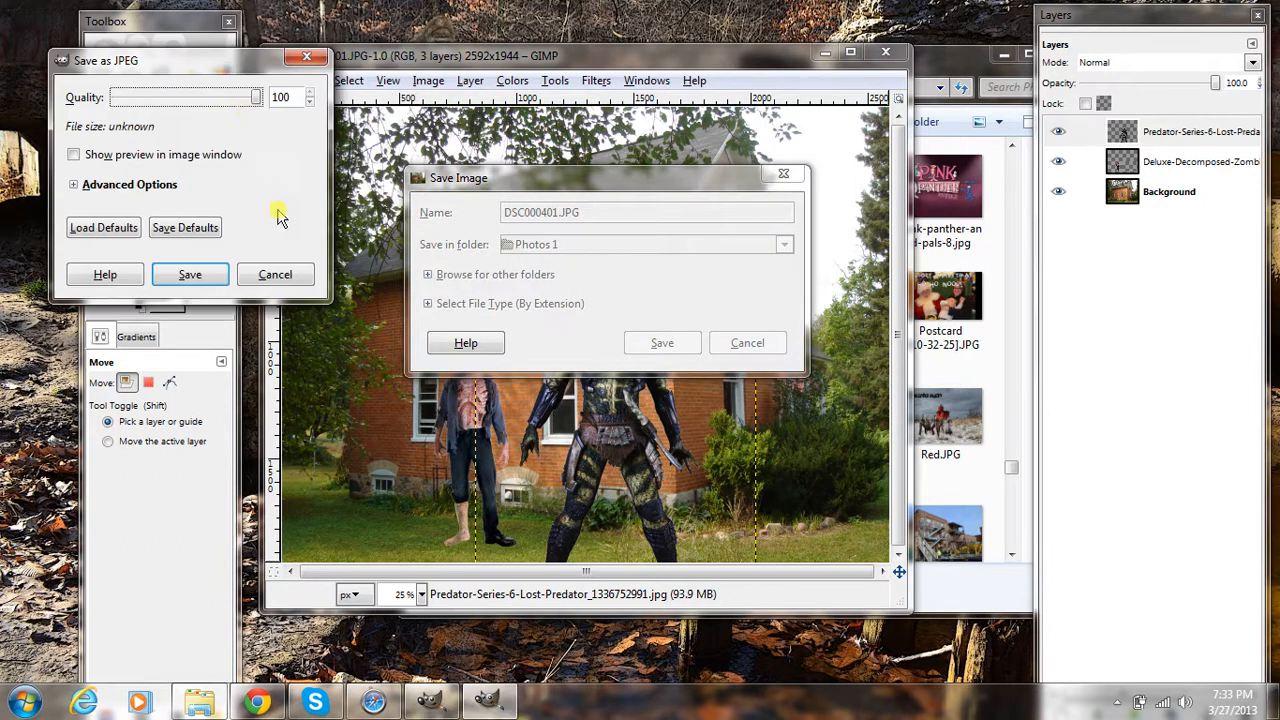
{"action": "left_click", "coordinate": [191, 275]}
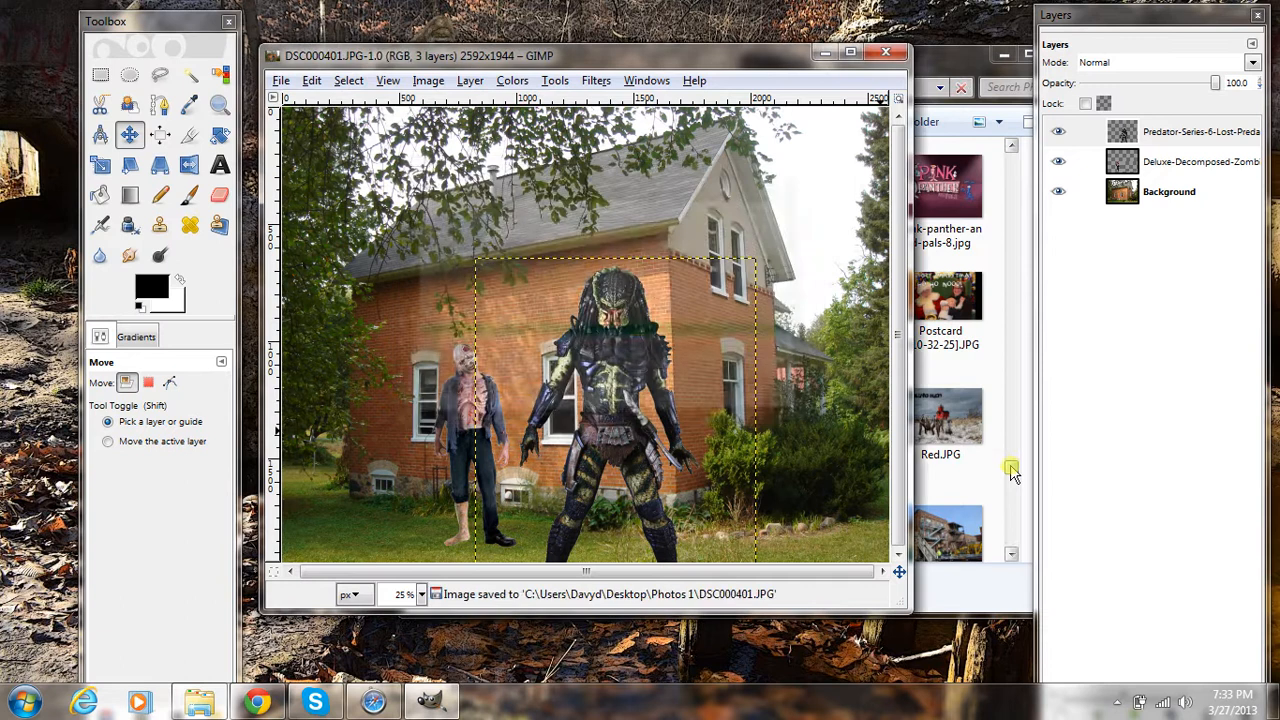
Switch to the Photos 1 folder, find the updated DSC000401.JPG and open it in Windows Photo Viewer.
{"action": "left_click", "coordinate": [988, 468]}
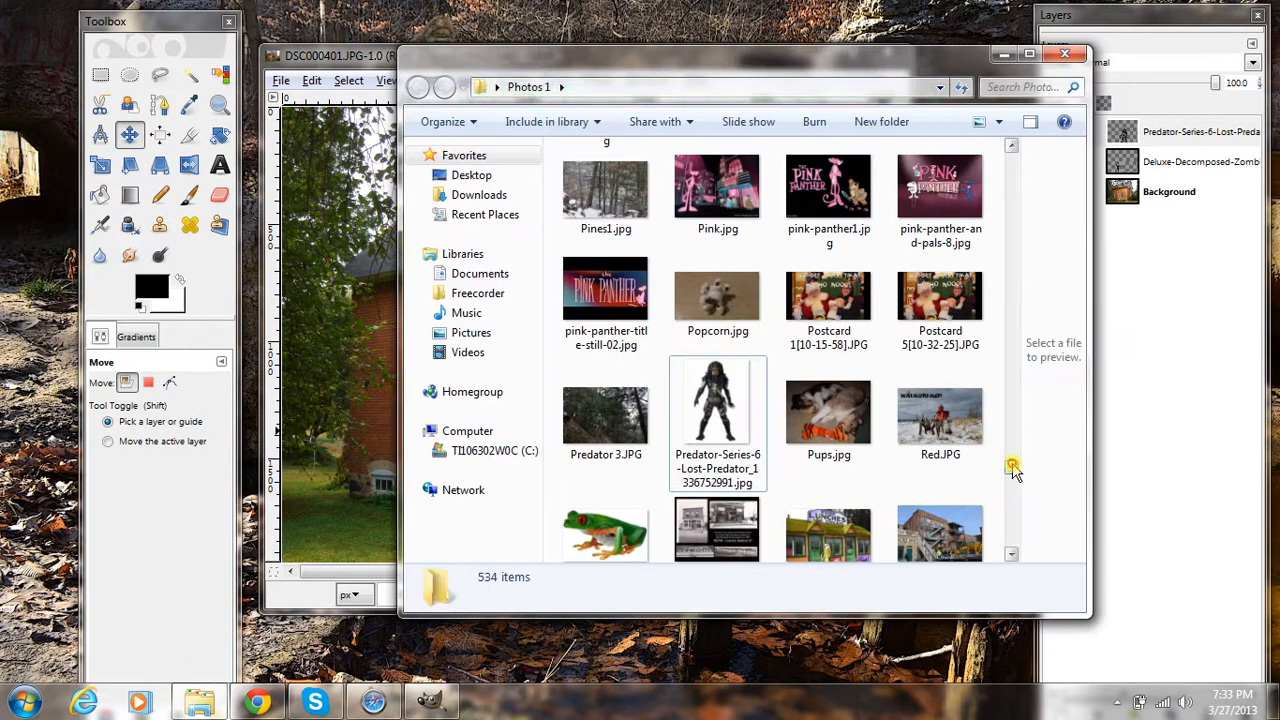
{"action": "left_click_drag", "start_coordinate": [1012, 468], "coordinate": [1008, 390]}
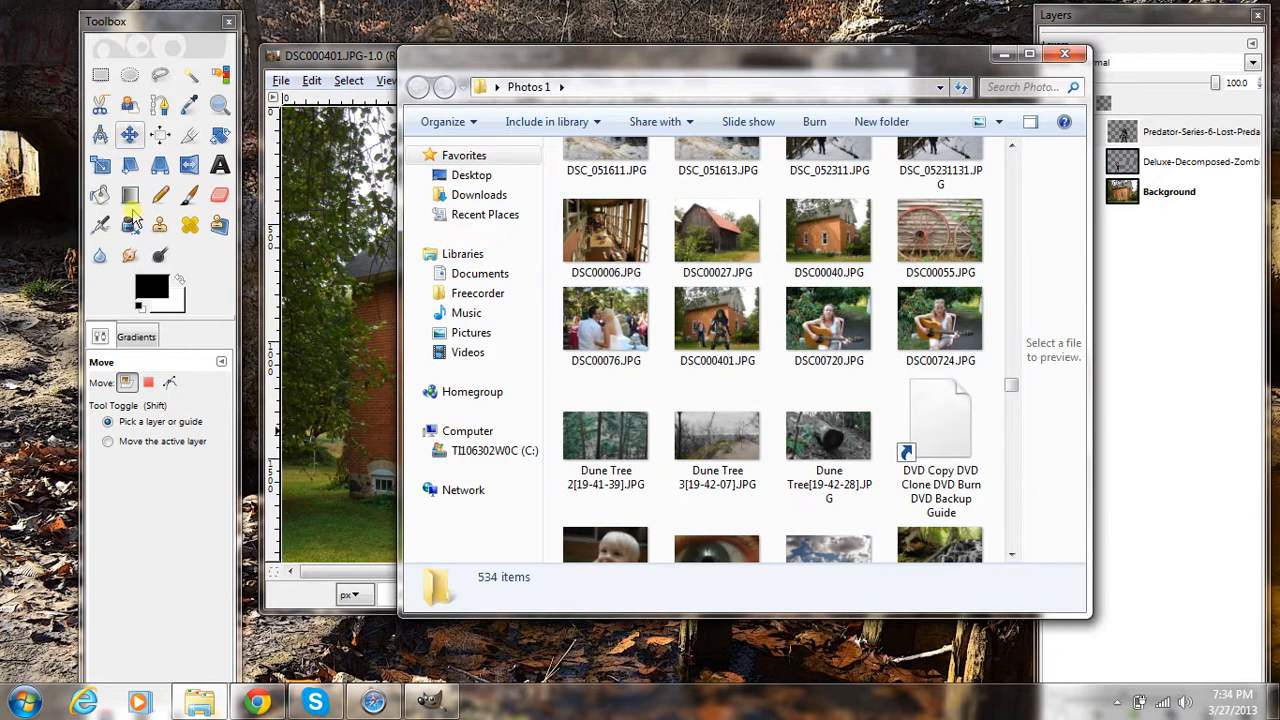
{"action": "left_click", "coordinate": [709, 328]}
{"action": "double_click", "coordinate": [709, 328]}
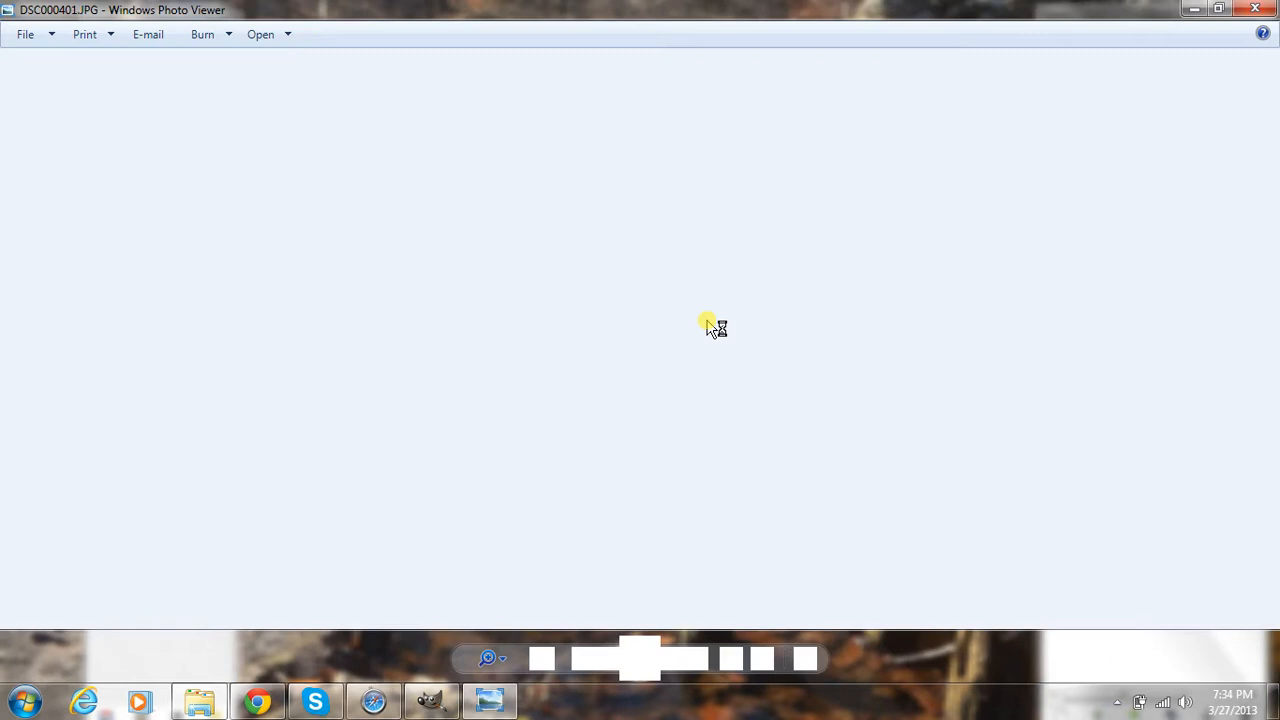